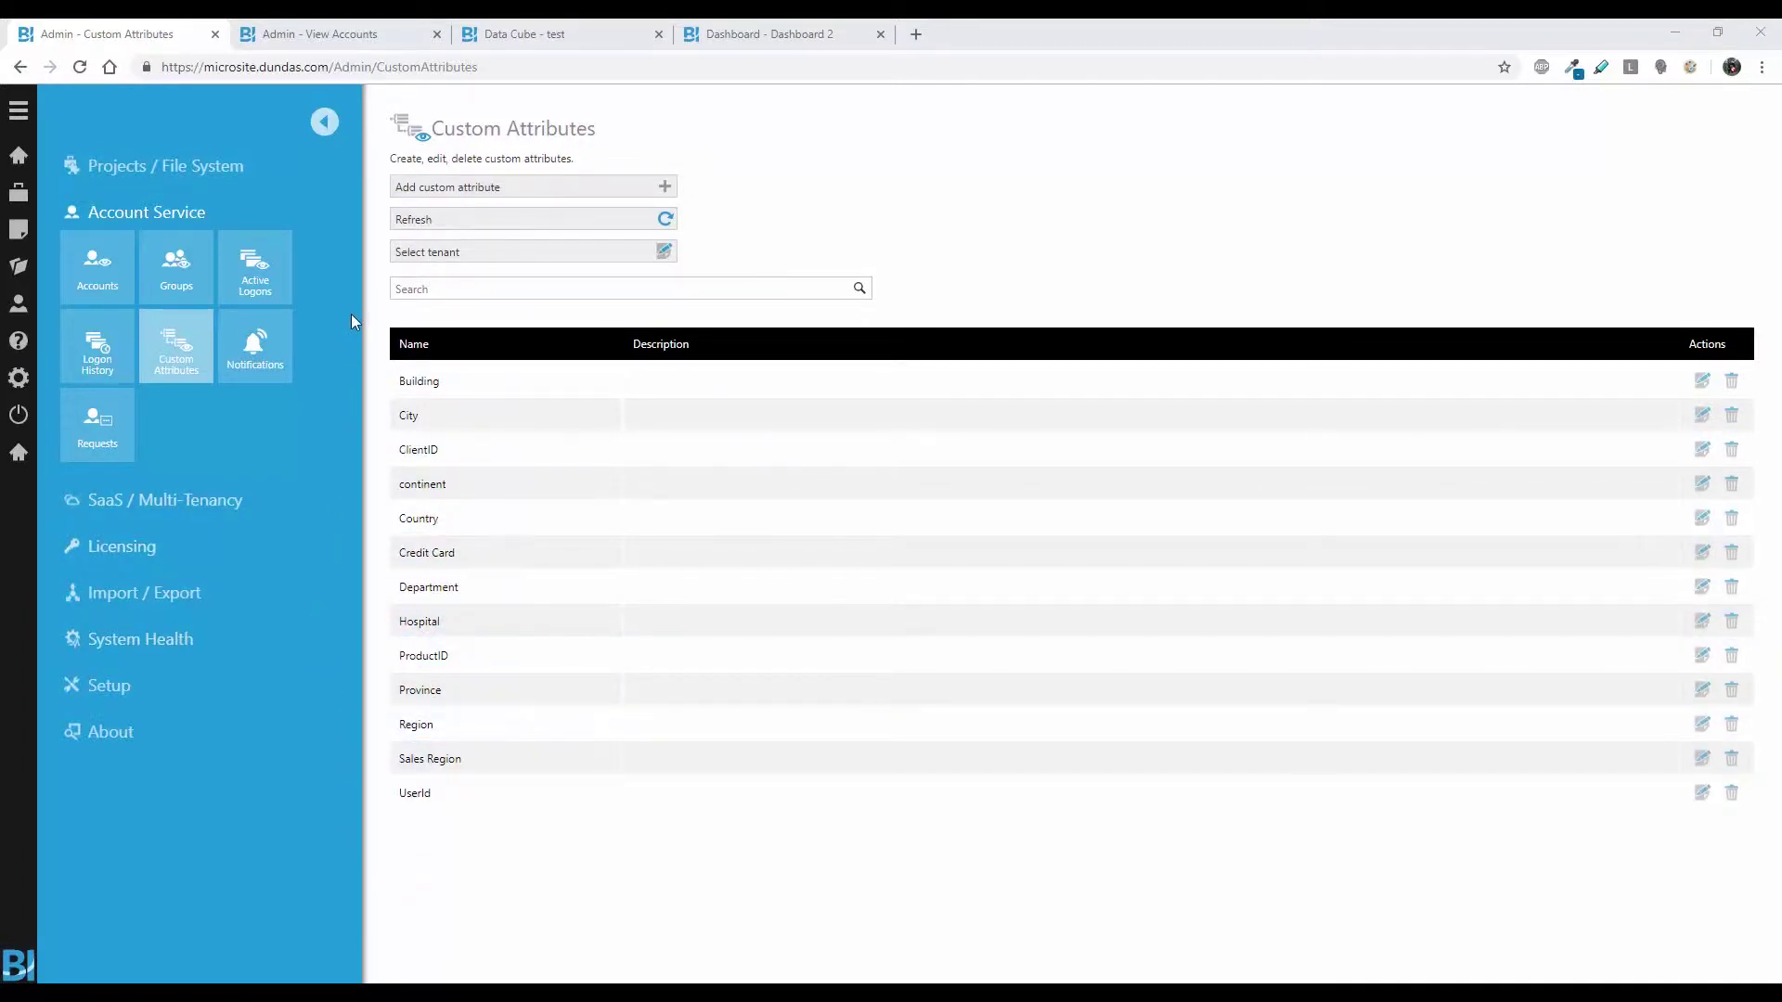
Dismiss the Add Custom Attribute form without saving and switch to the Admin - View Accounts tab.
left_click(416, 189)
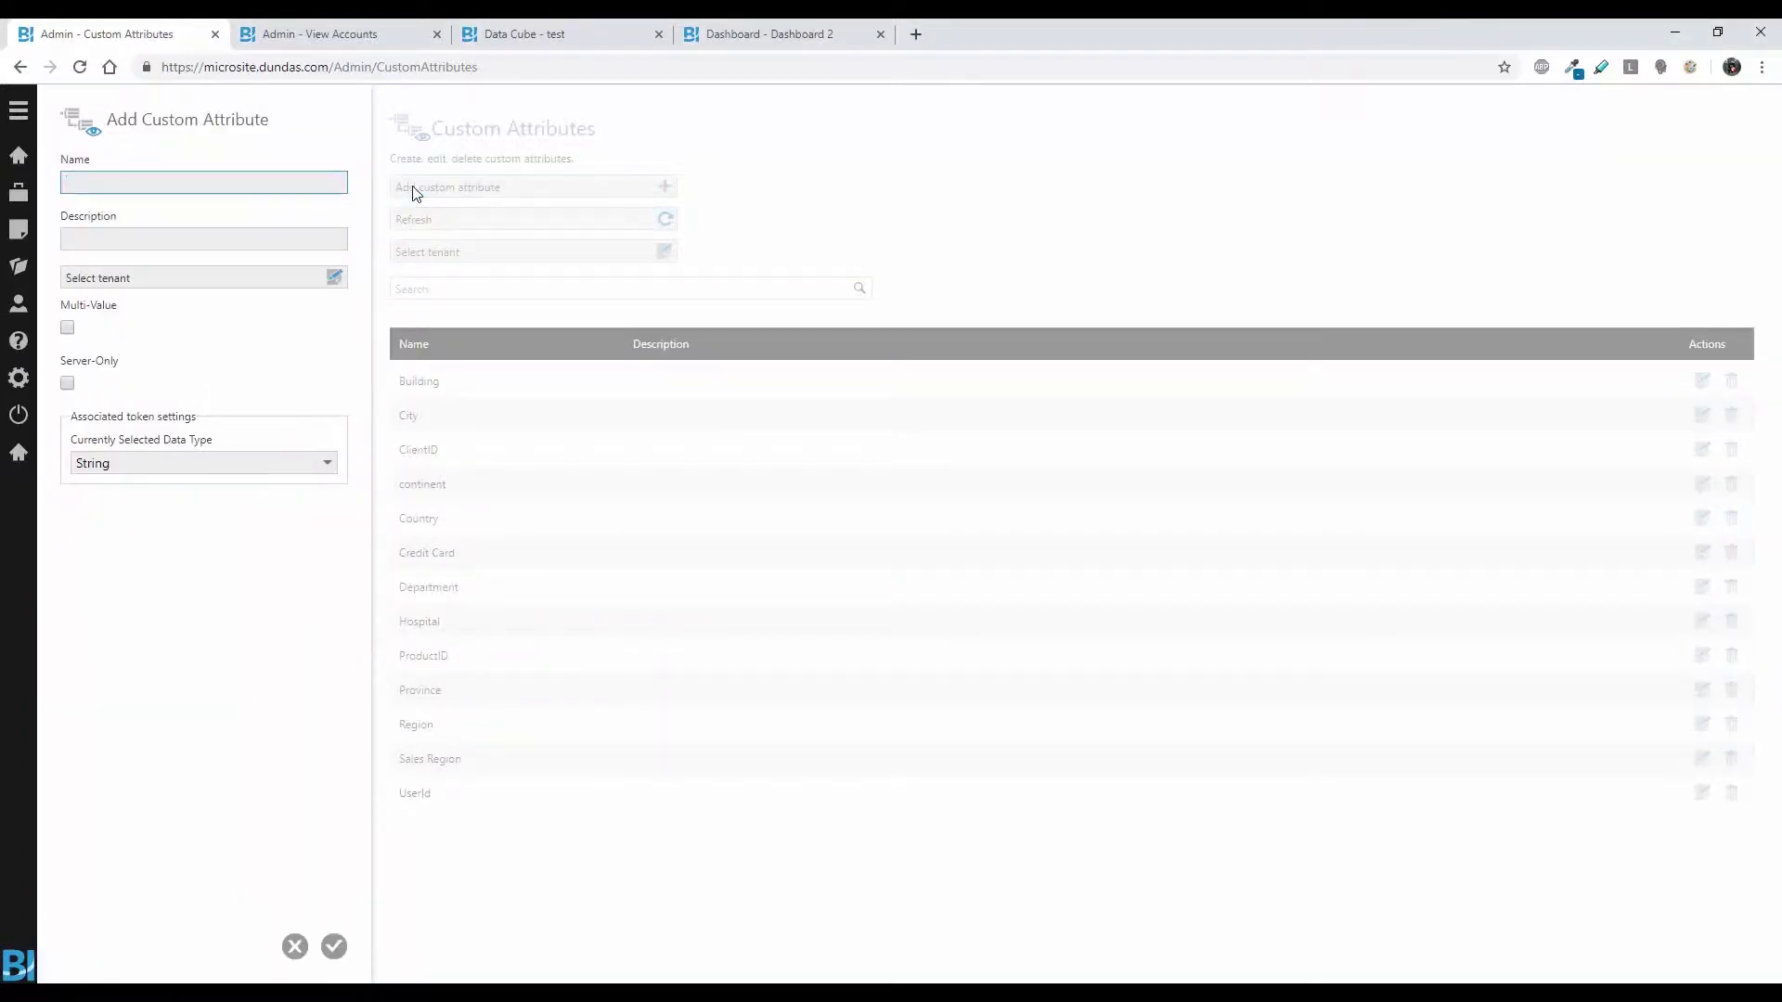
left_click(328, 465)
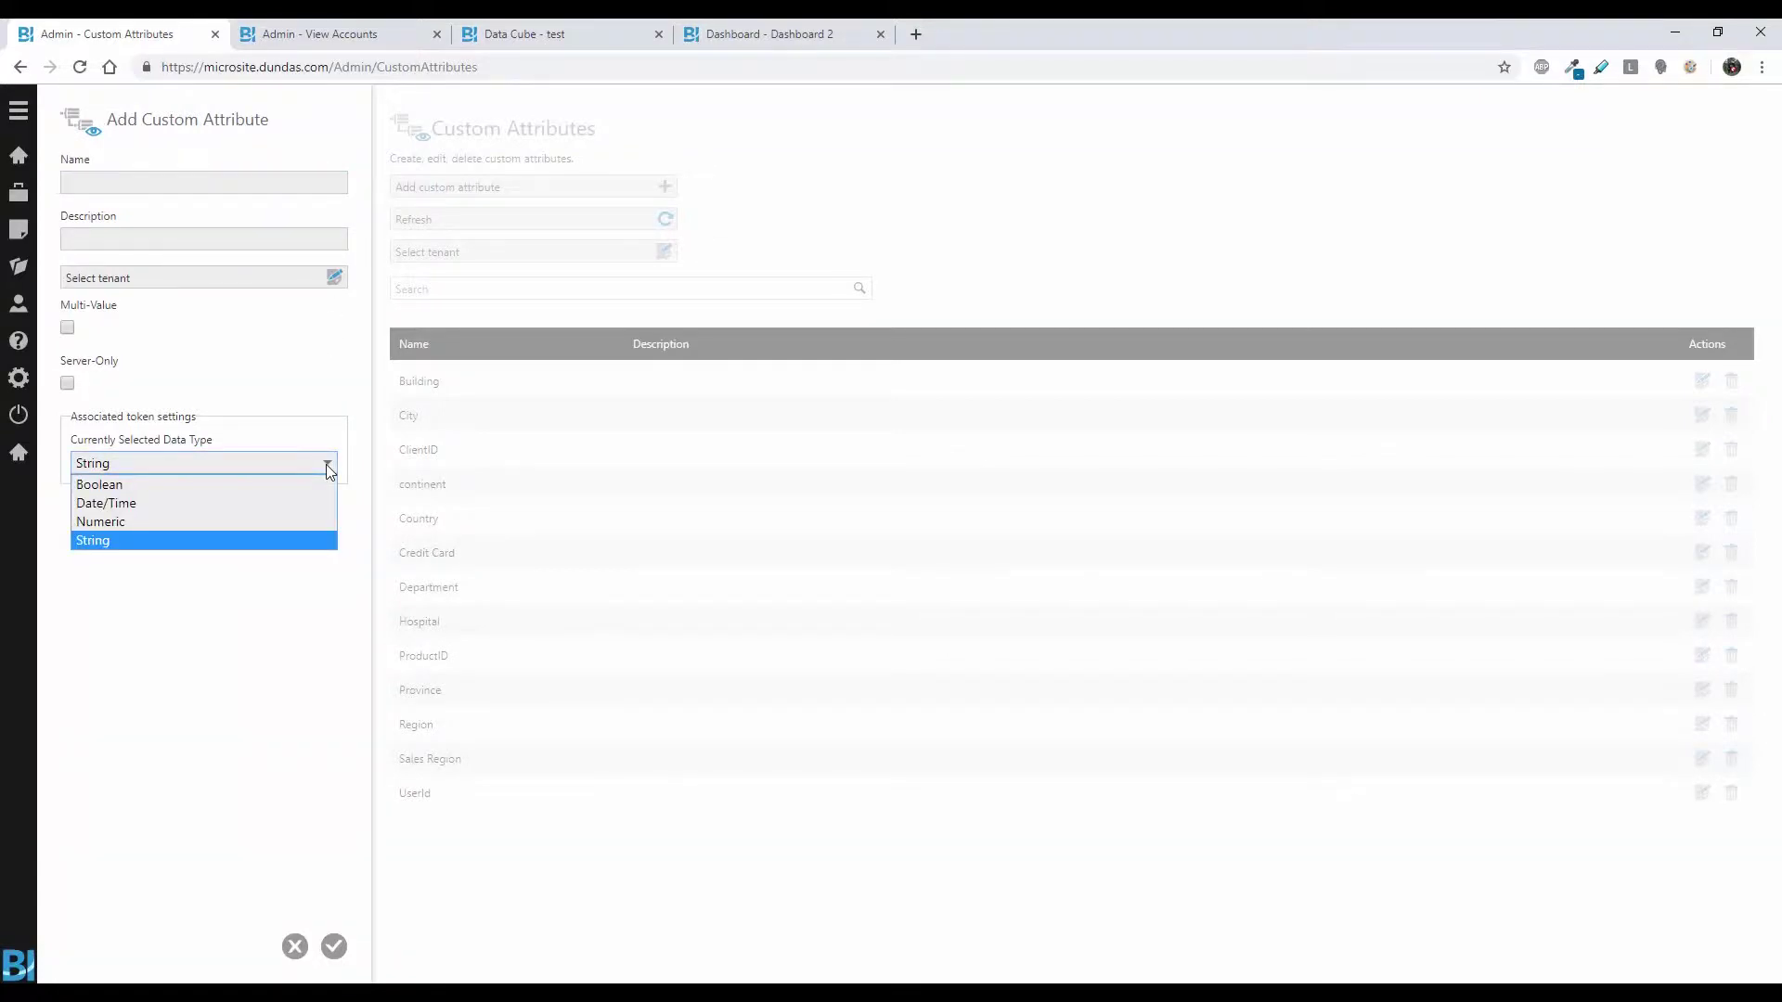
left_click(326, 464)
left_click(295, 947)
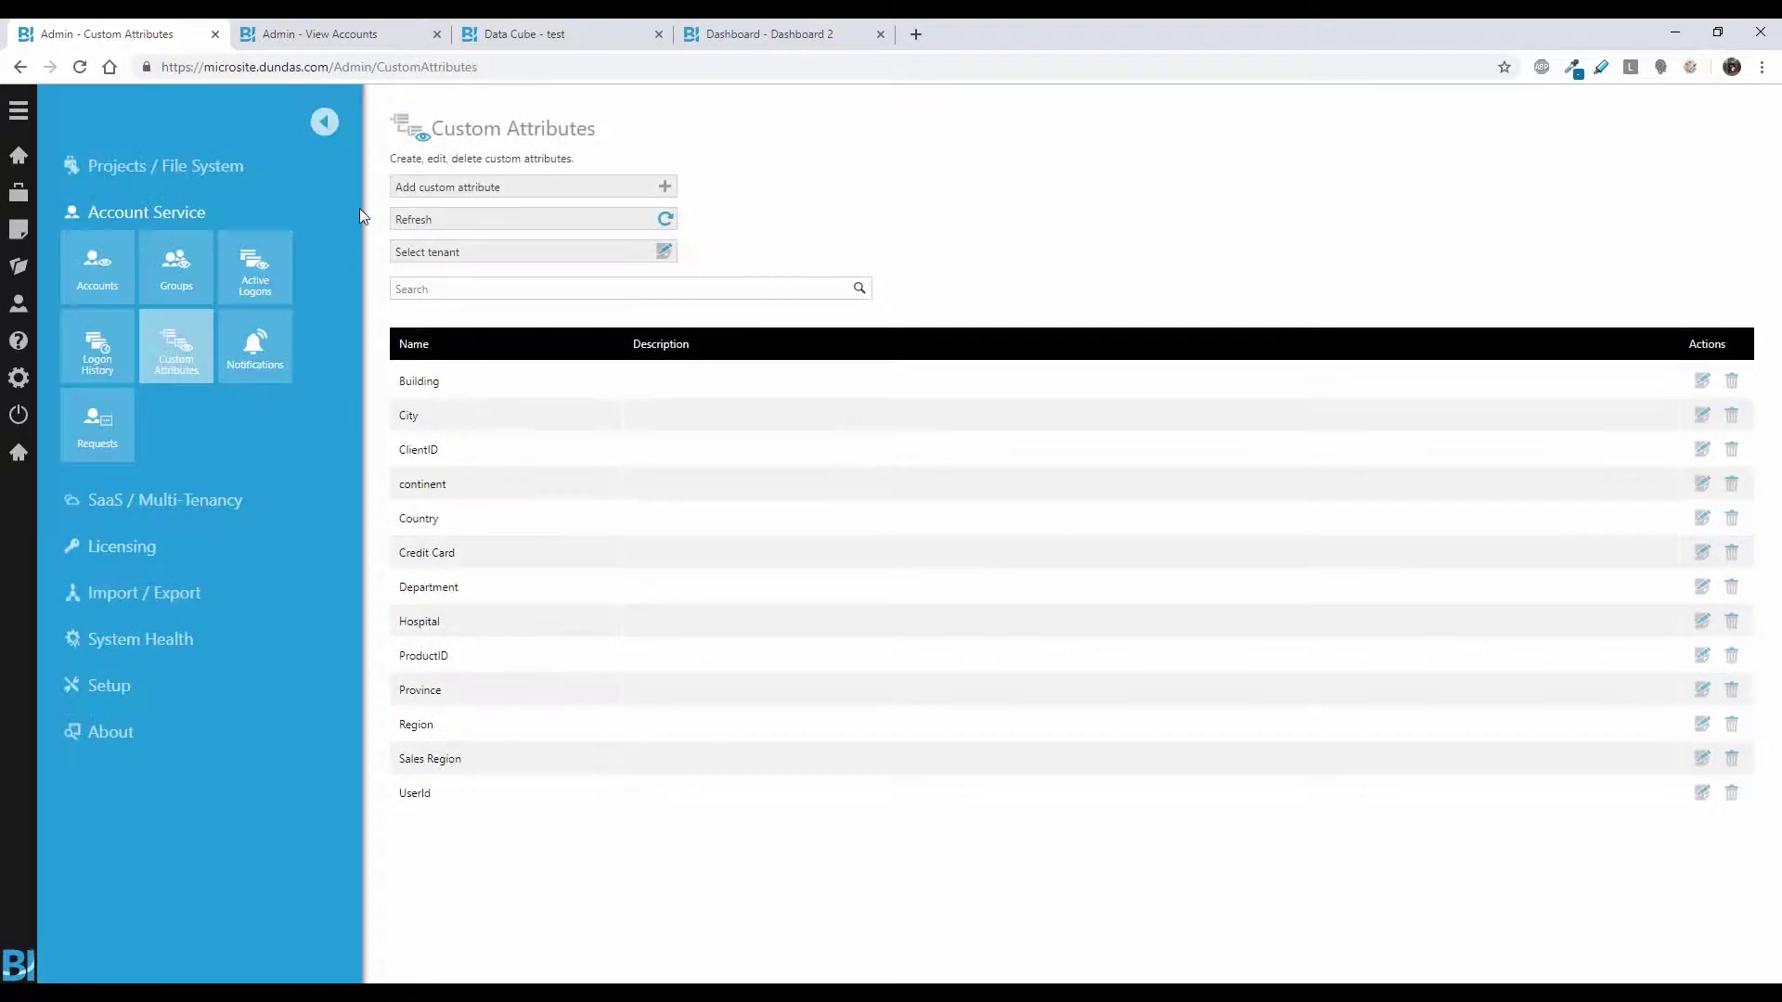
left_click(340, 37)
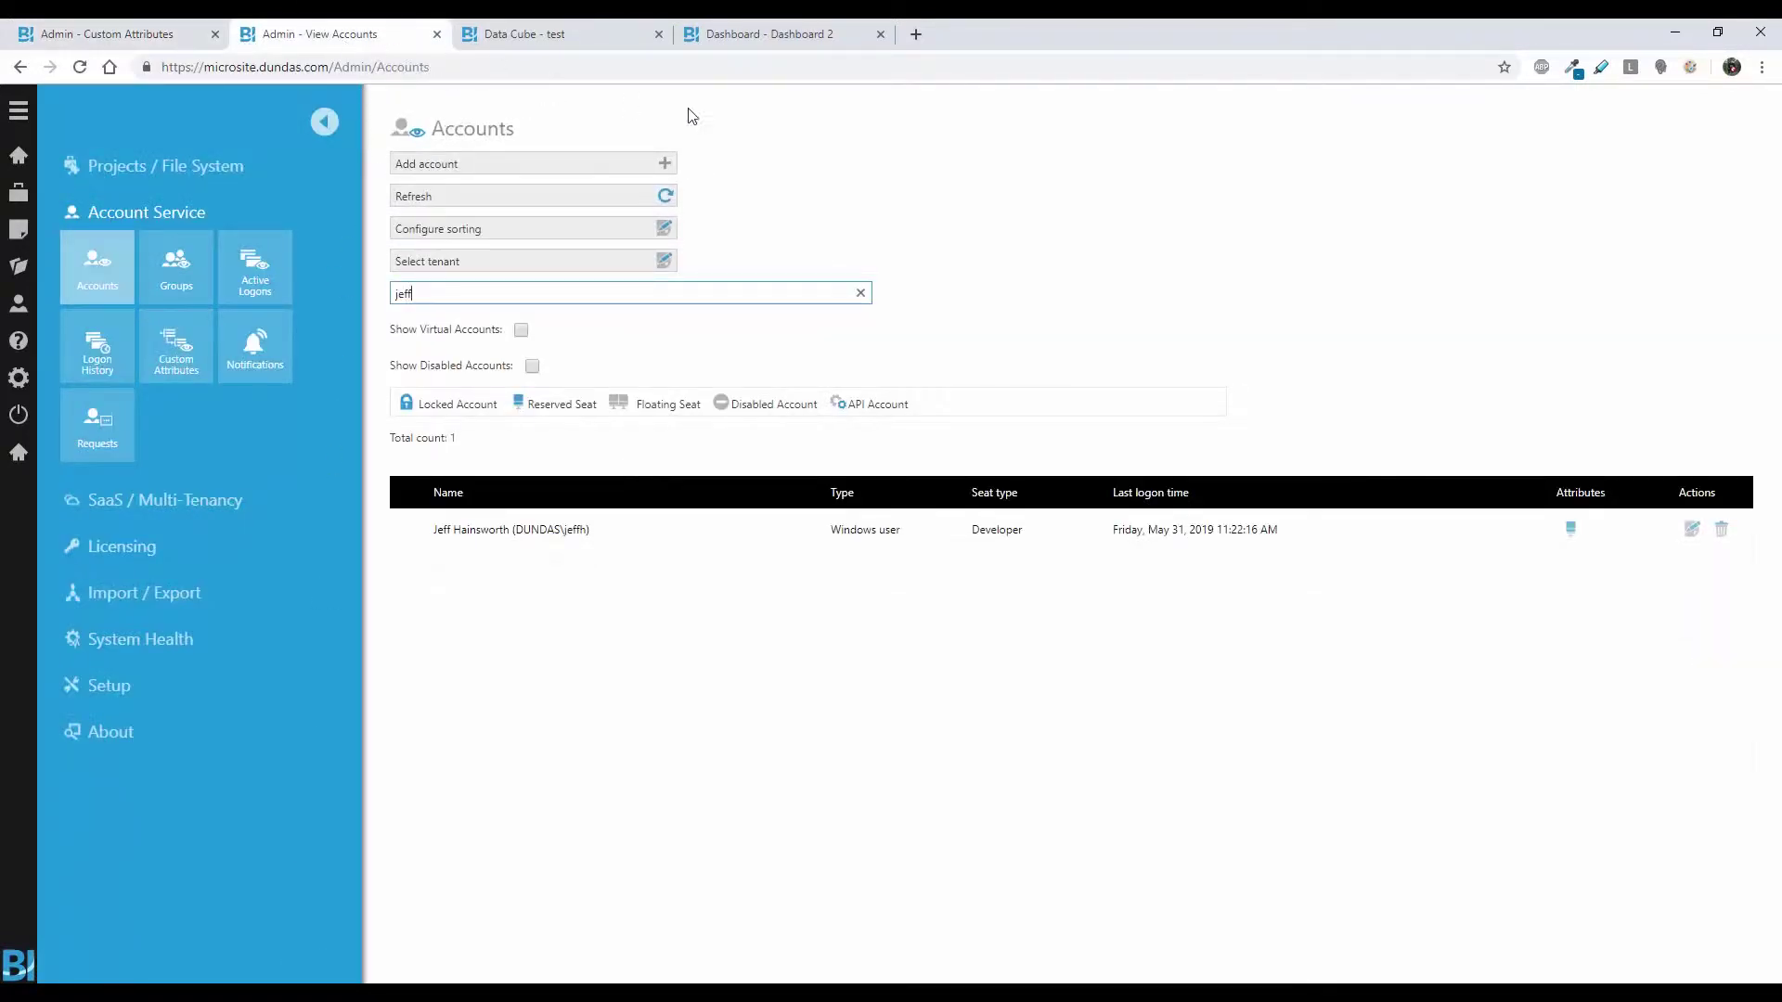
Open the user account's details and list its continent and Country custom attributes.
left_click(1690, 529)
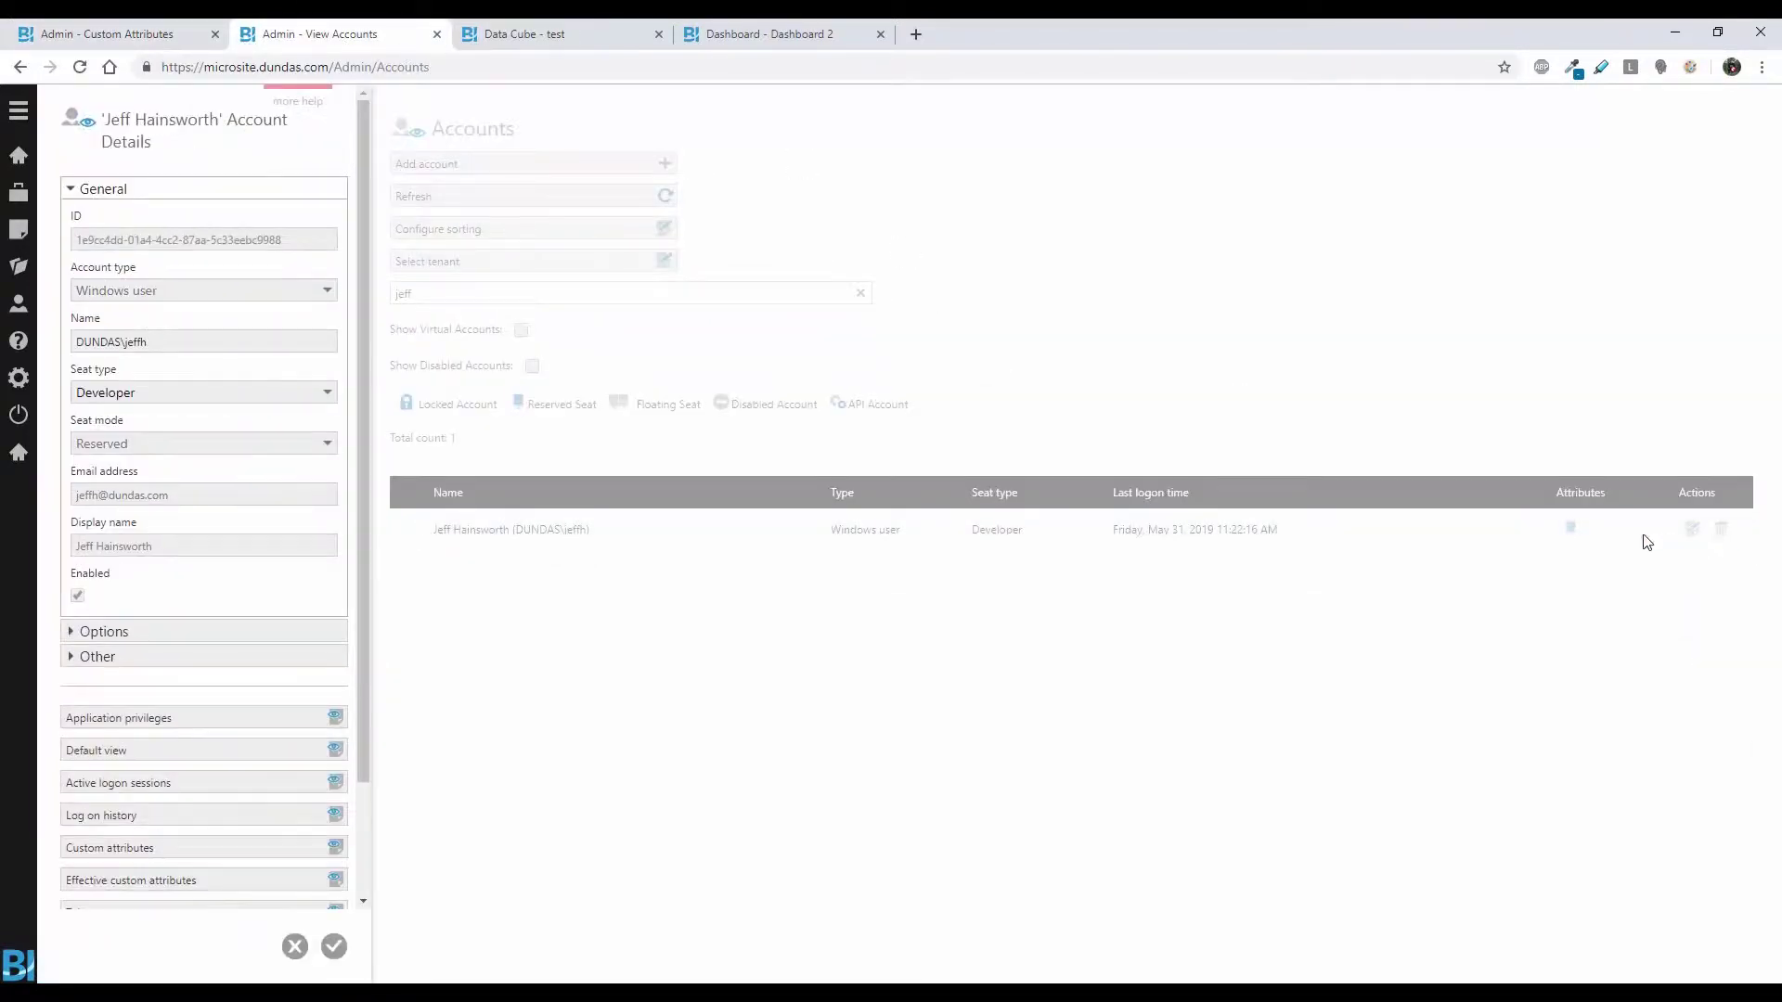
scroll(218, 754, "down", 1)
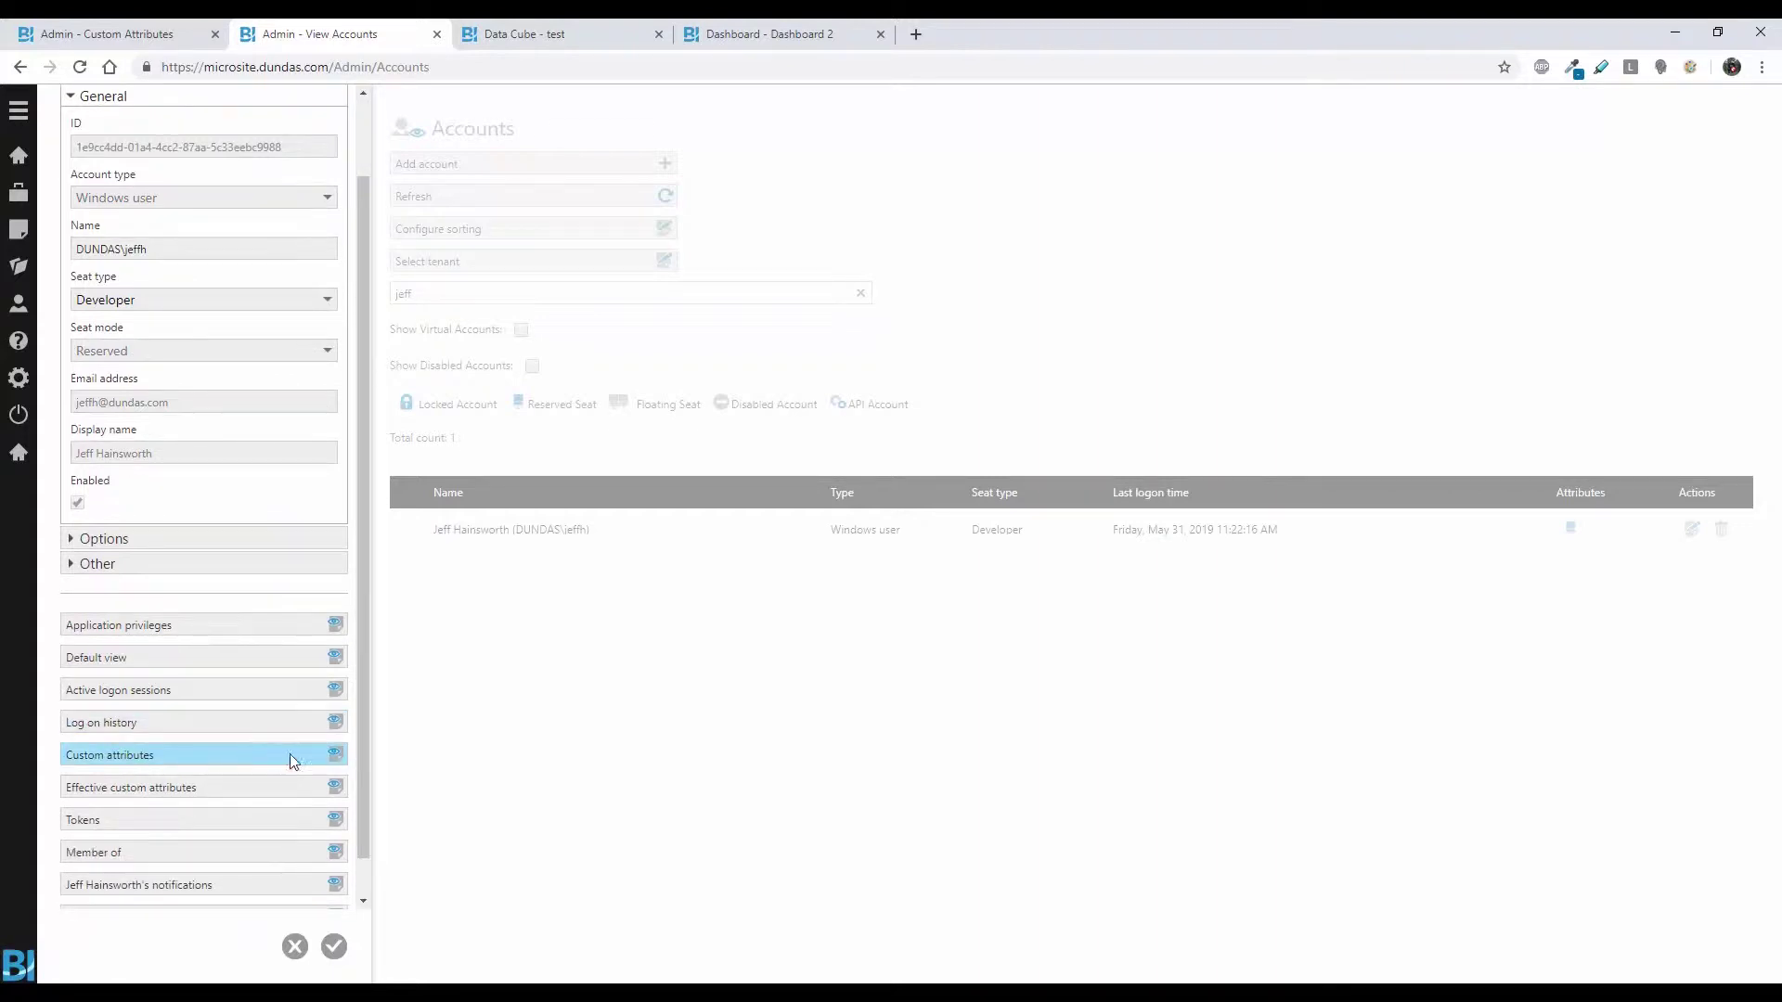
left_click(335, 754)
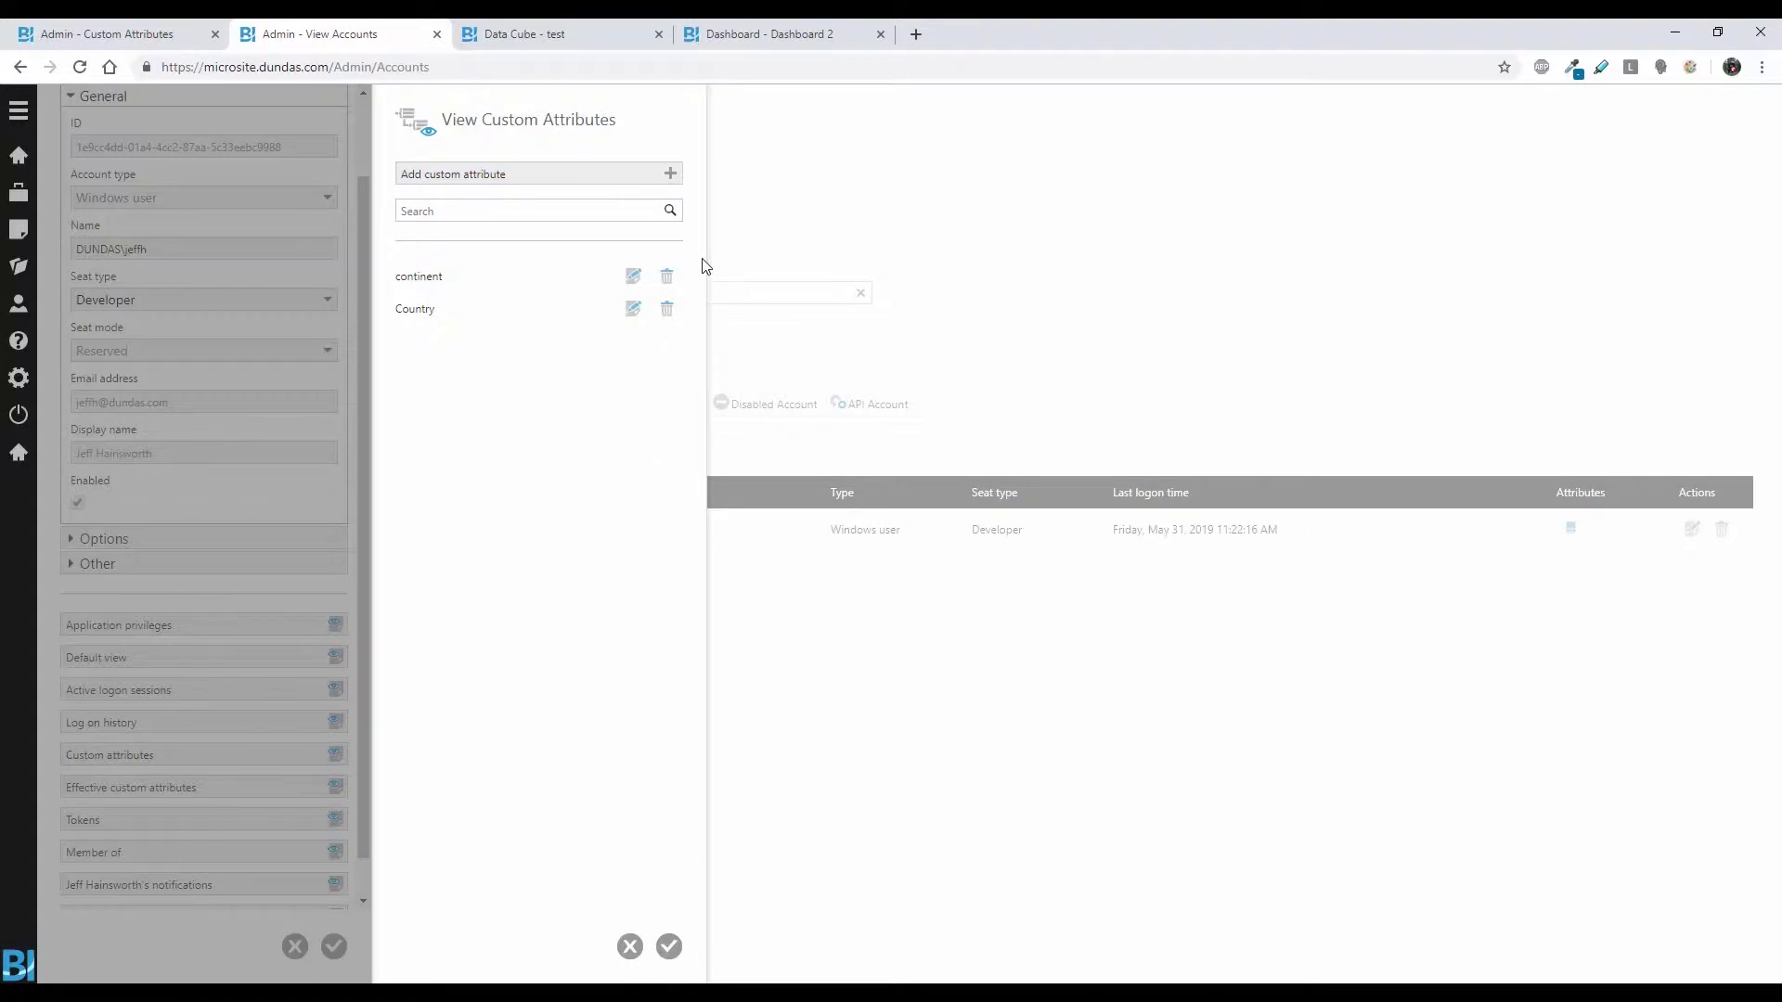
Confirm the continent attribute value is North America.Continent, then close both attribute panels unchanged.
left_click(632, 276)
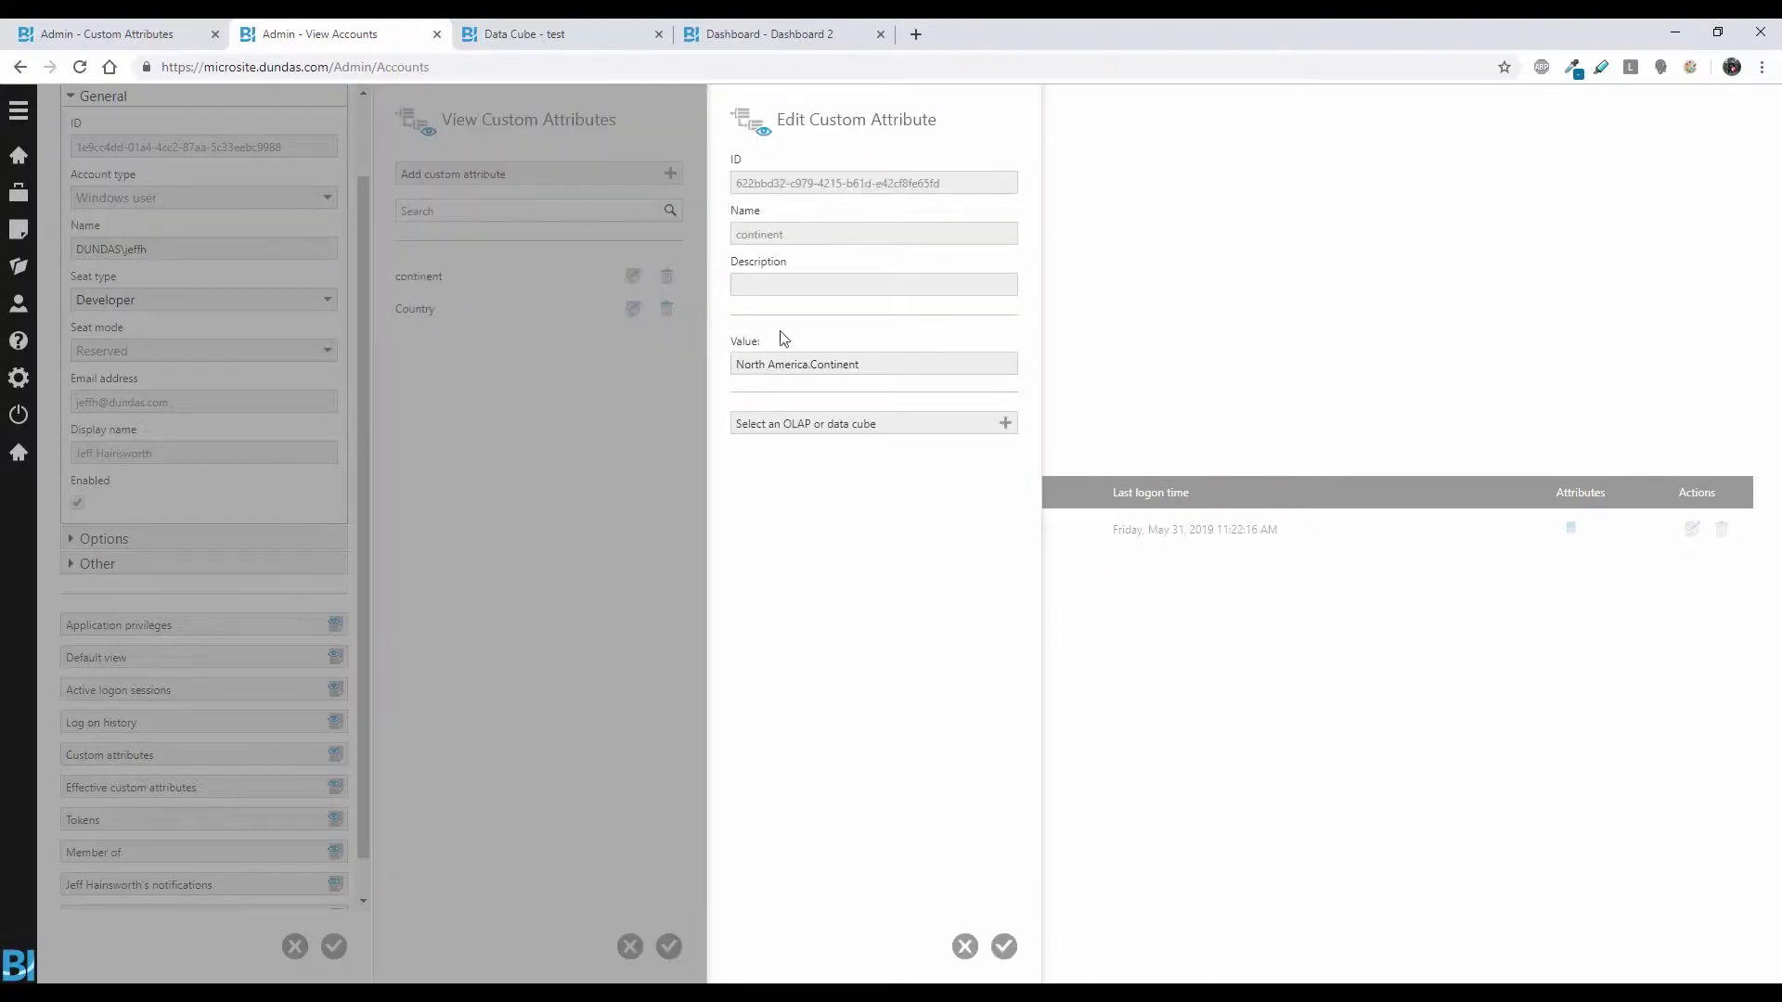
left_click_drag(810, 364, 687, 425)
left_click(905, 682)
left_click(965, 947)
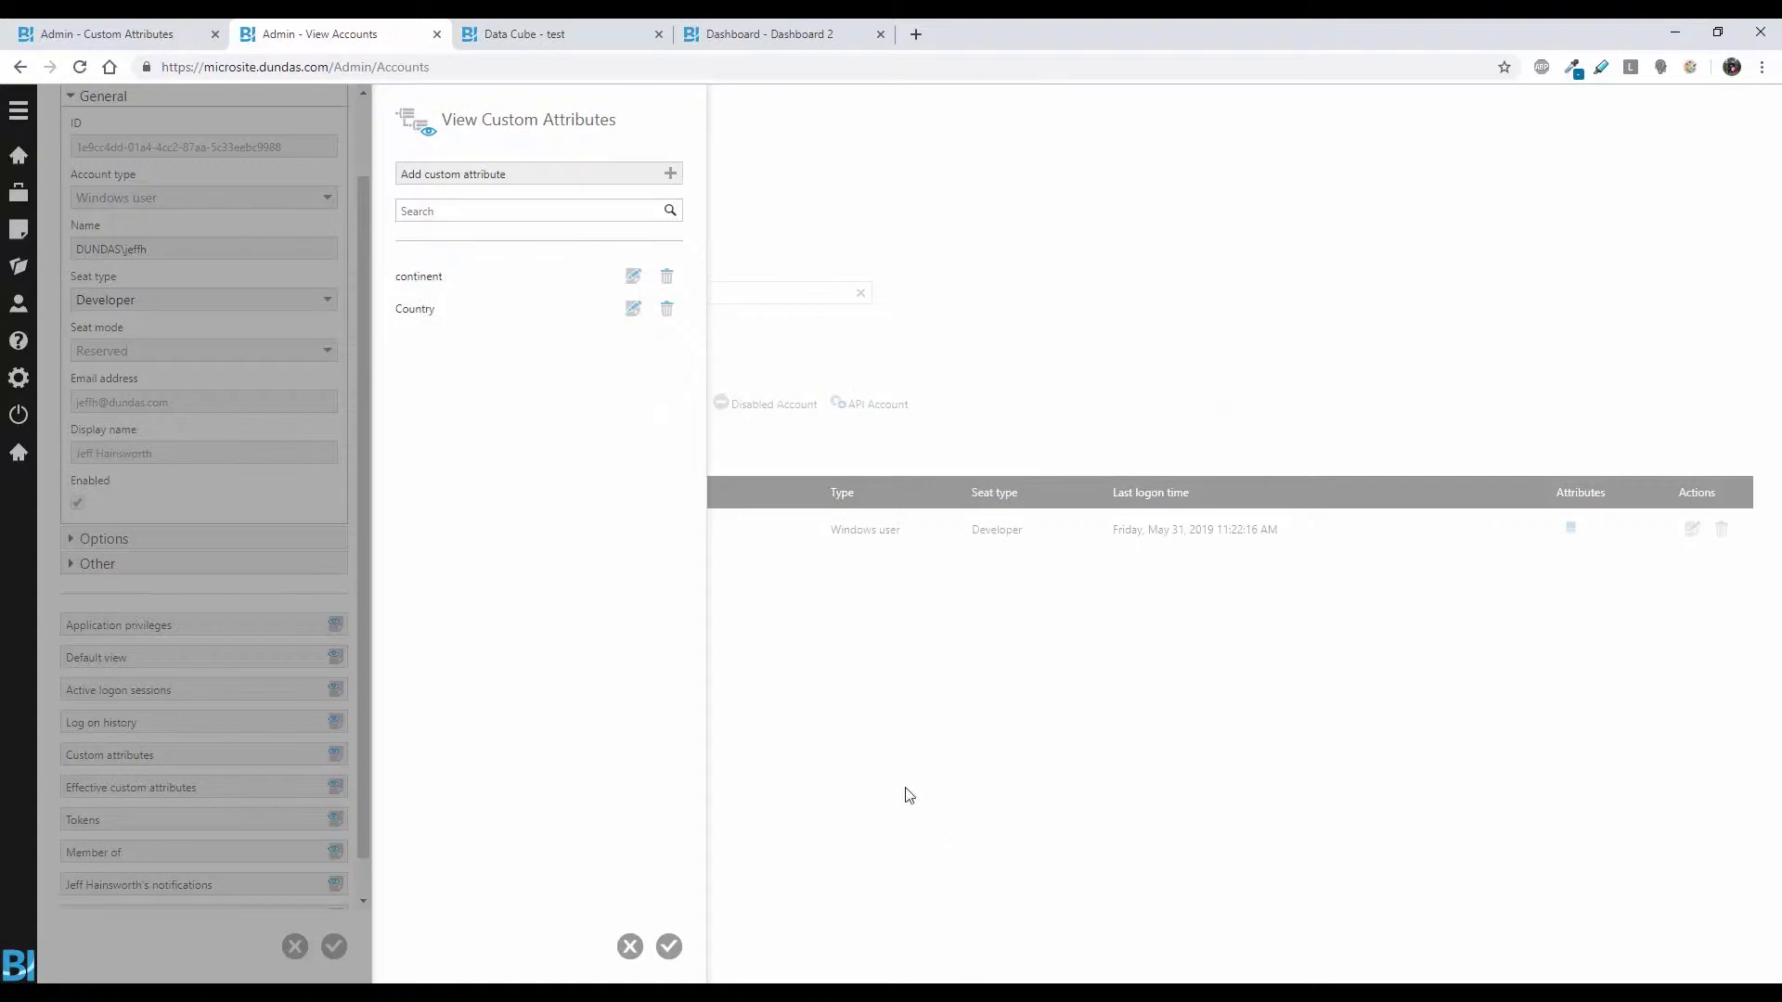
left_click(629, 947)
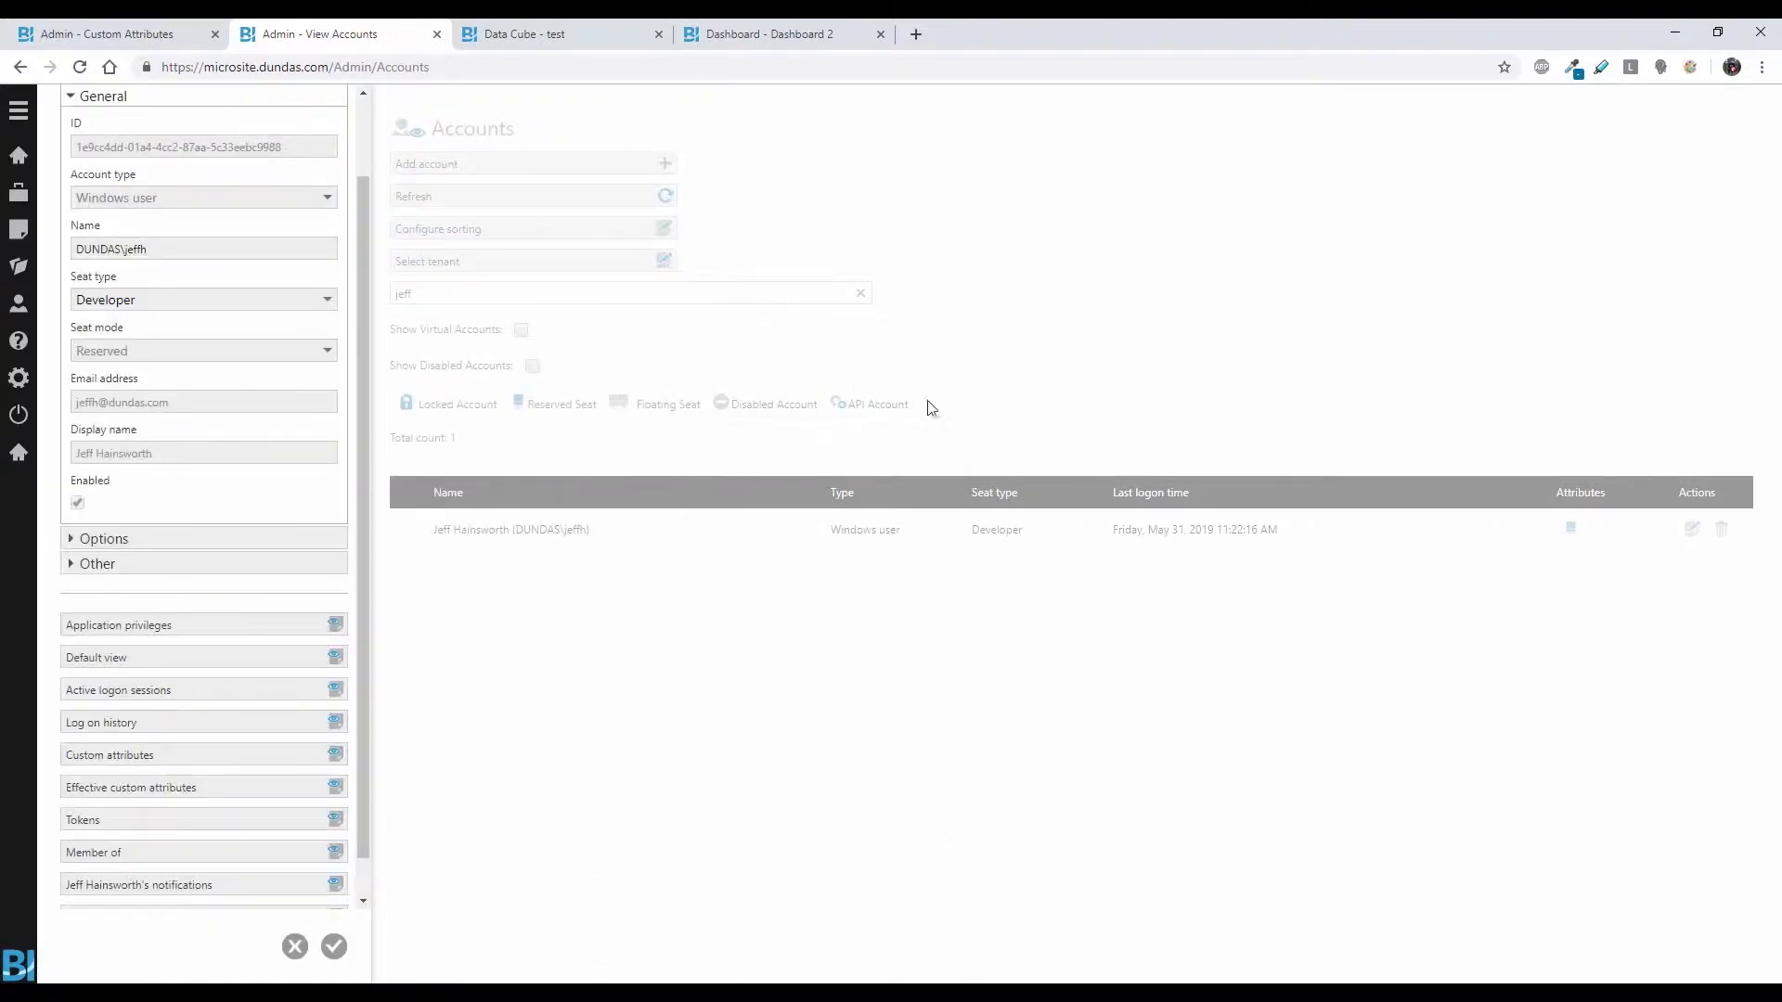
In the 'test' data cube, preview the SQL Select data and show the Data Cube Elements list.
left_click(583, 42)
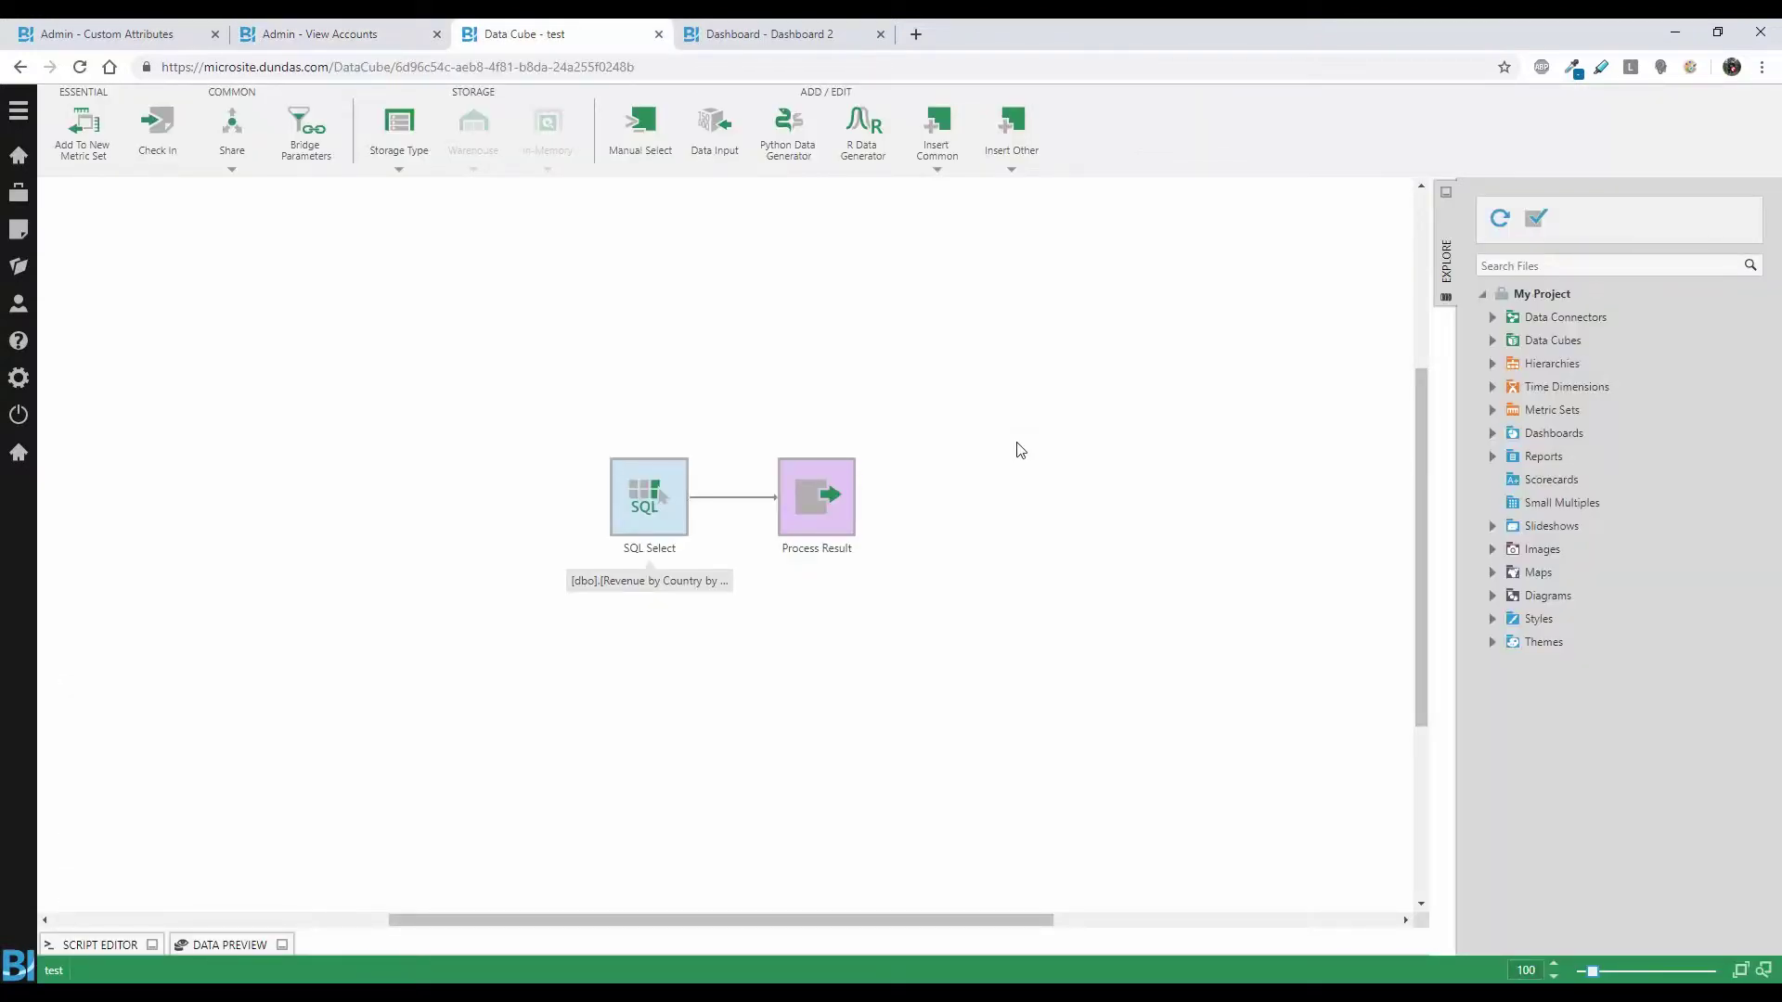
left_click(654, 501)
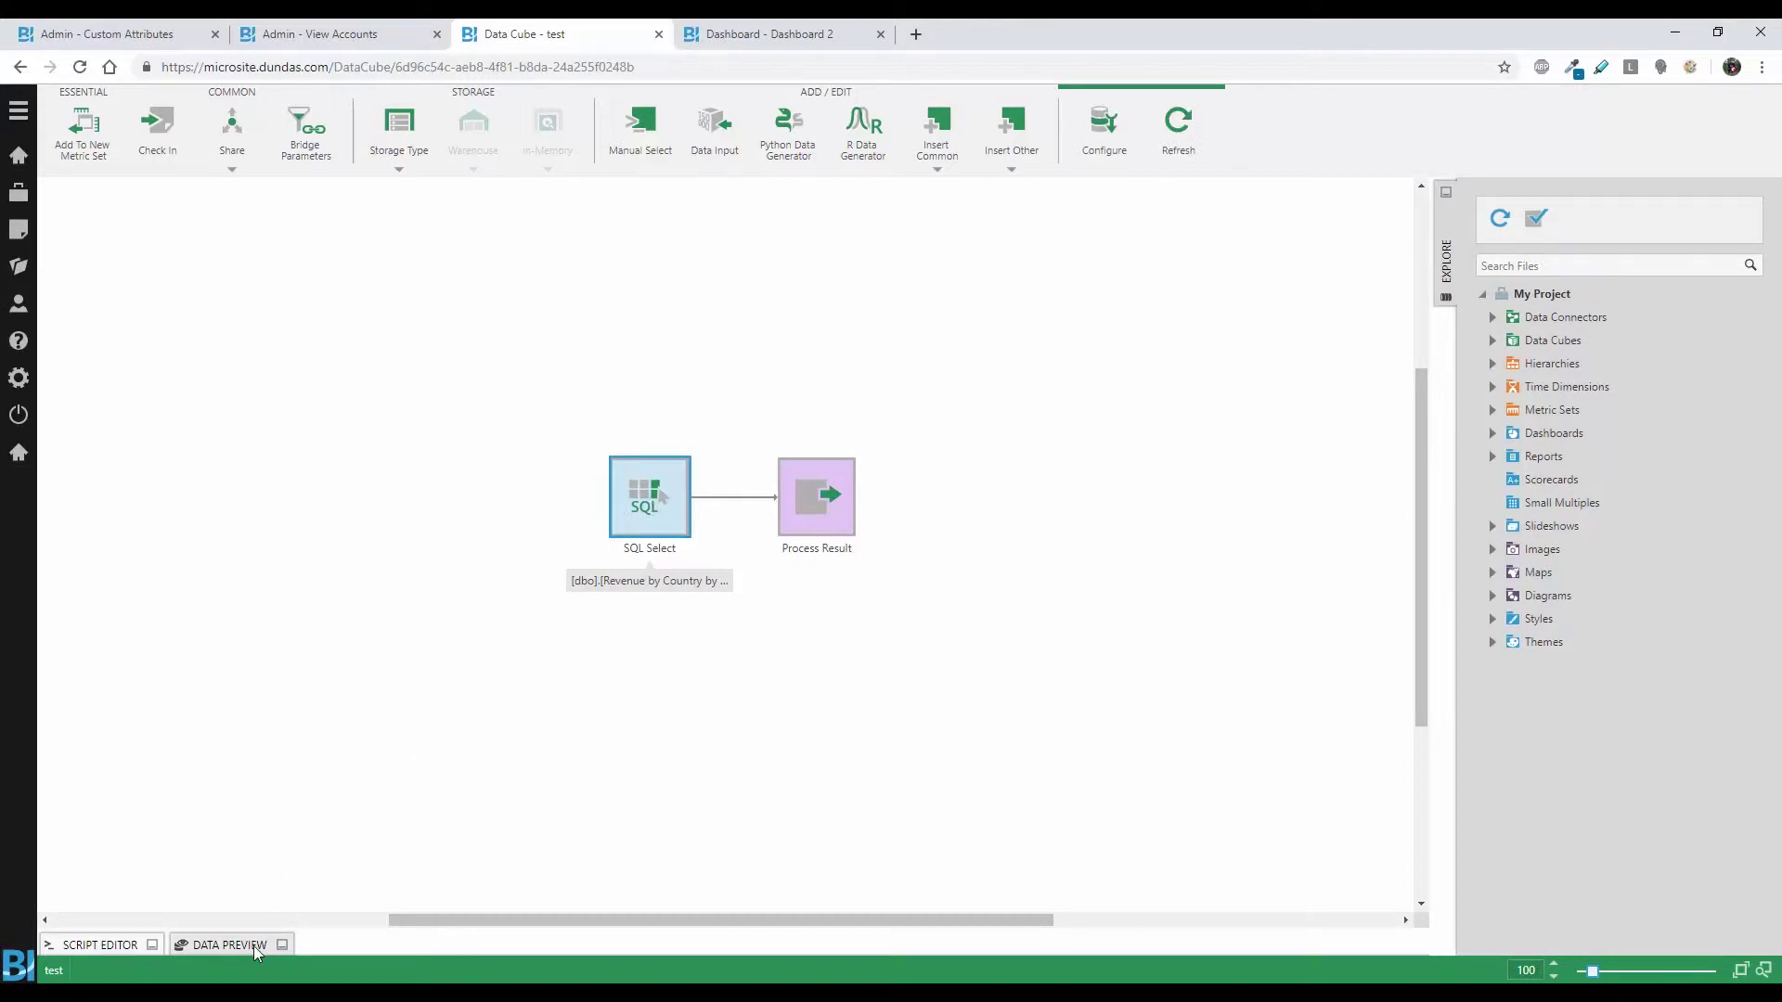
left_click(230, 945)
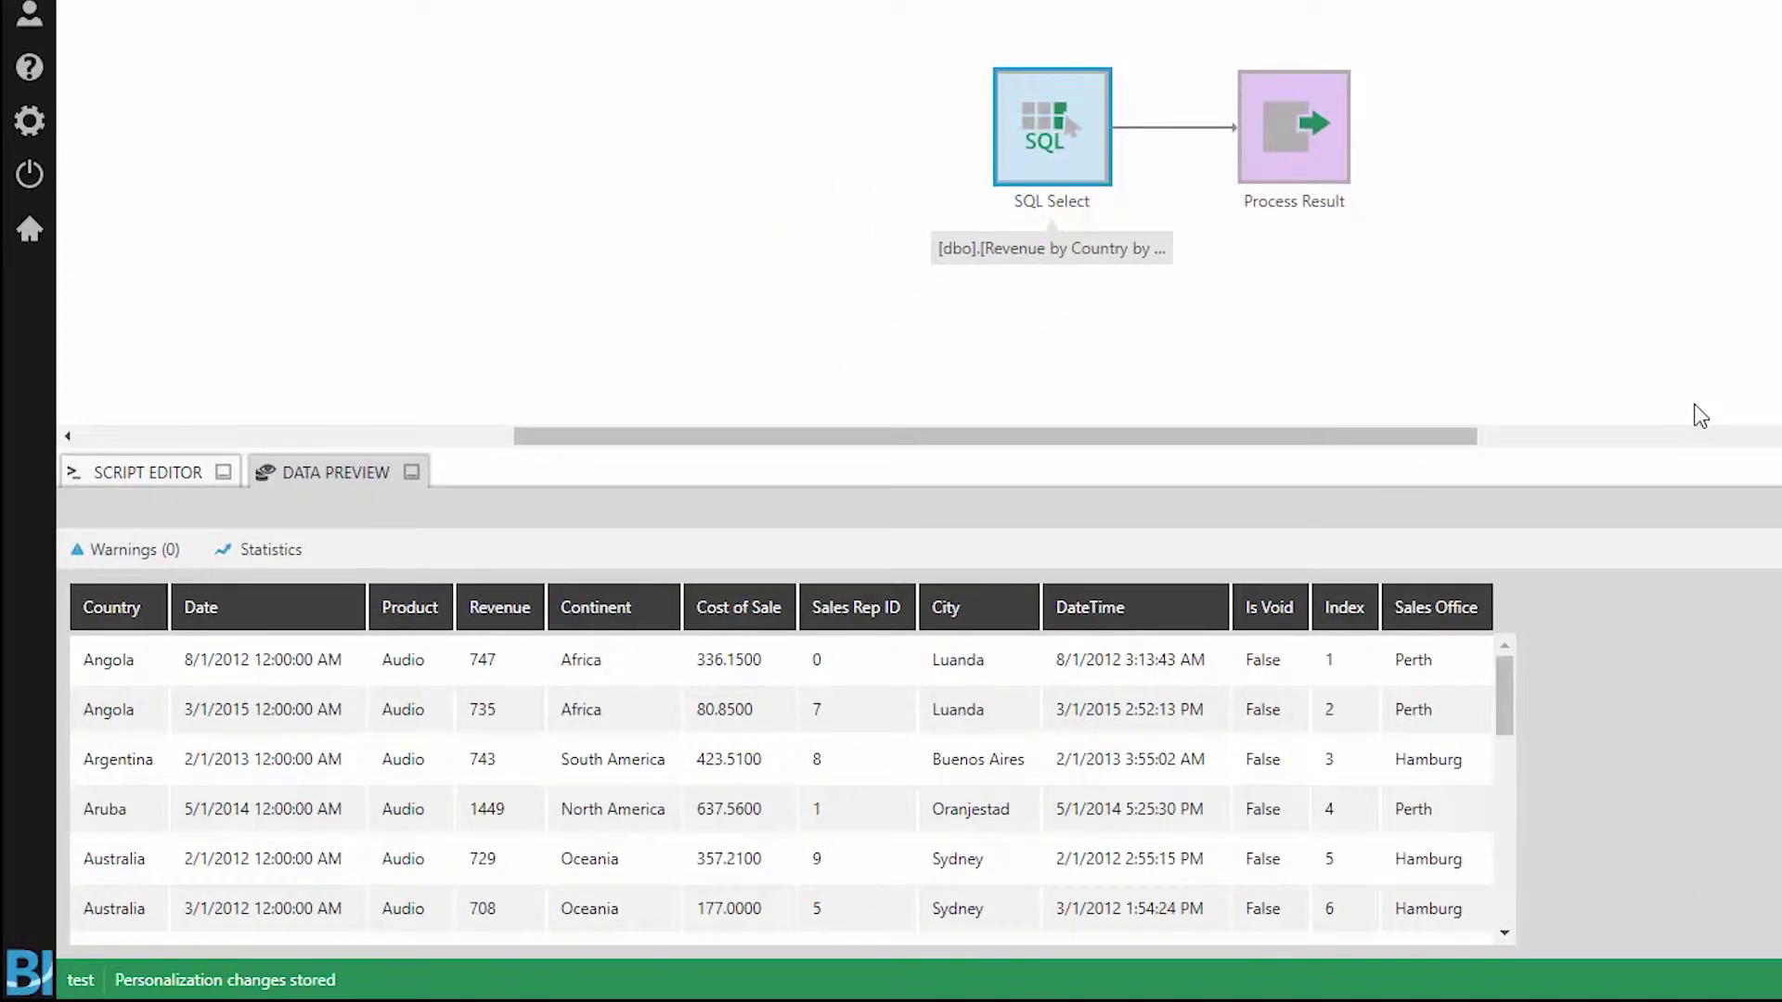
left_click_drag(644, 614, 646, 707)
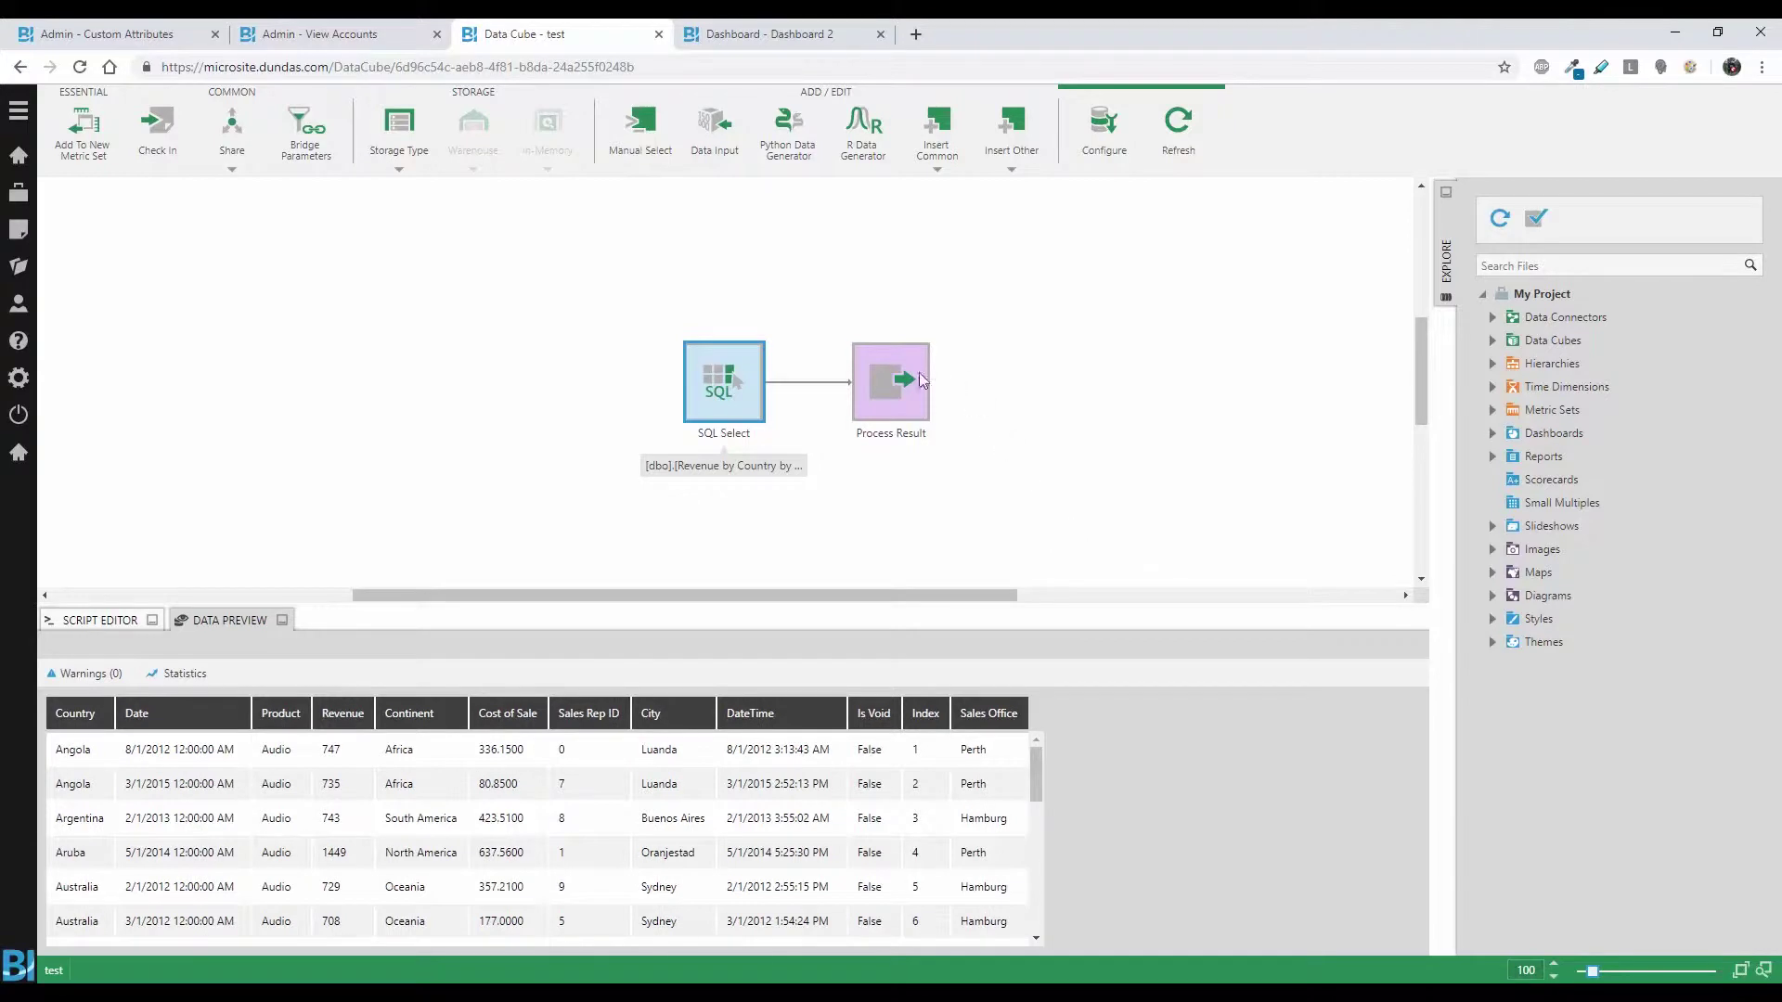
left_click(910, 369)
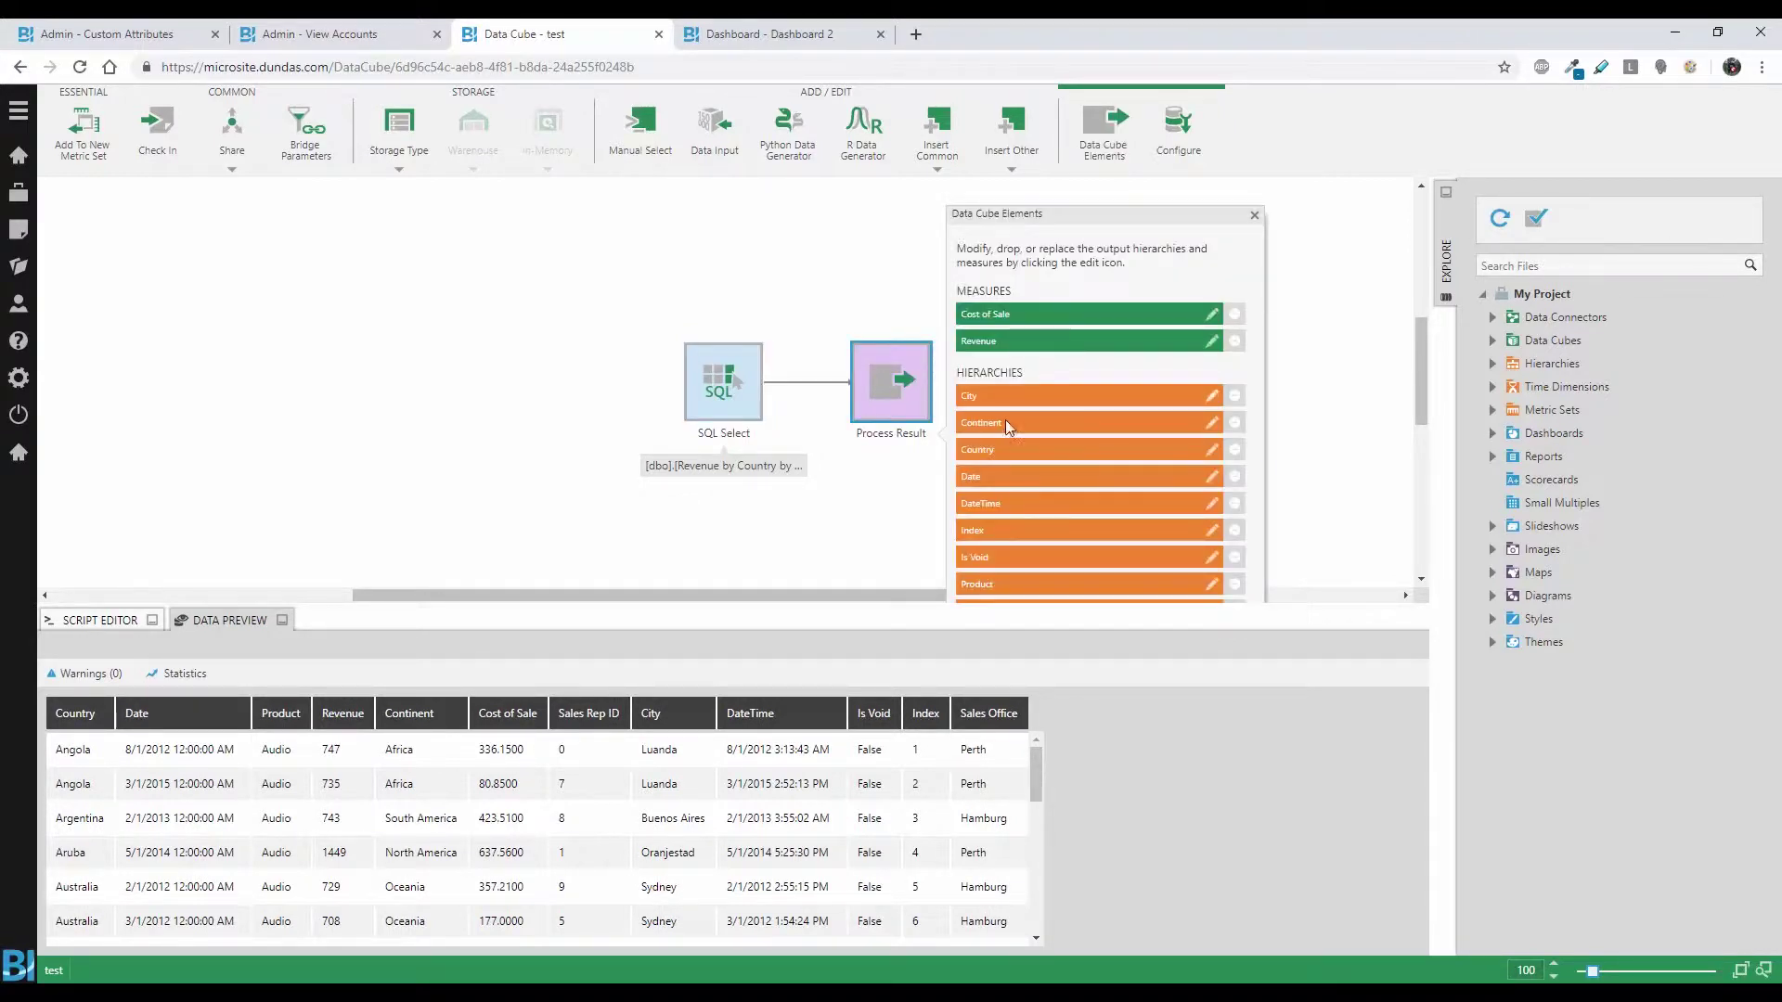
Set Continent as a hidden security hierarchy linked to the continent custom attribute.
left_click(1007, 422)
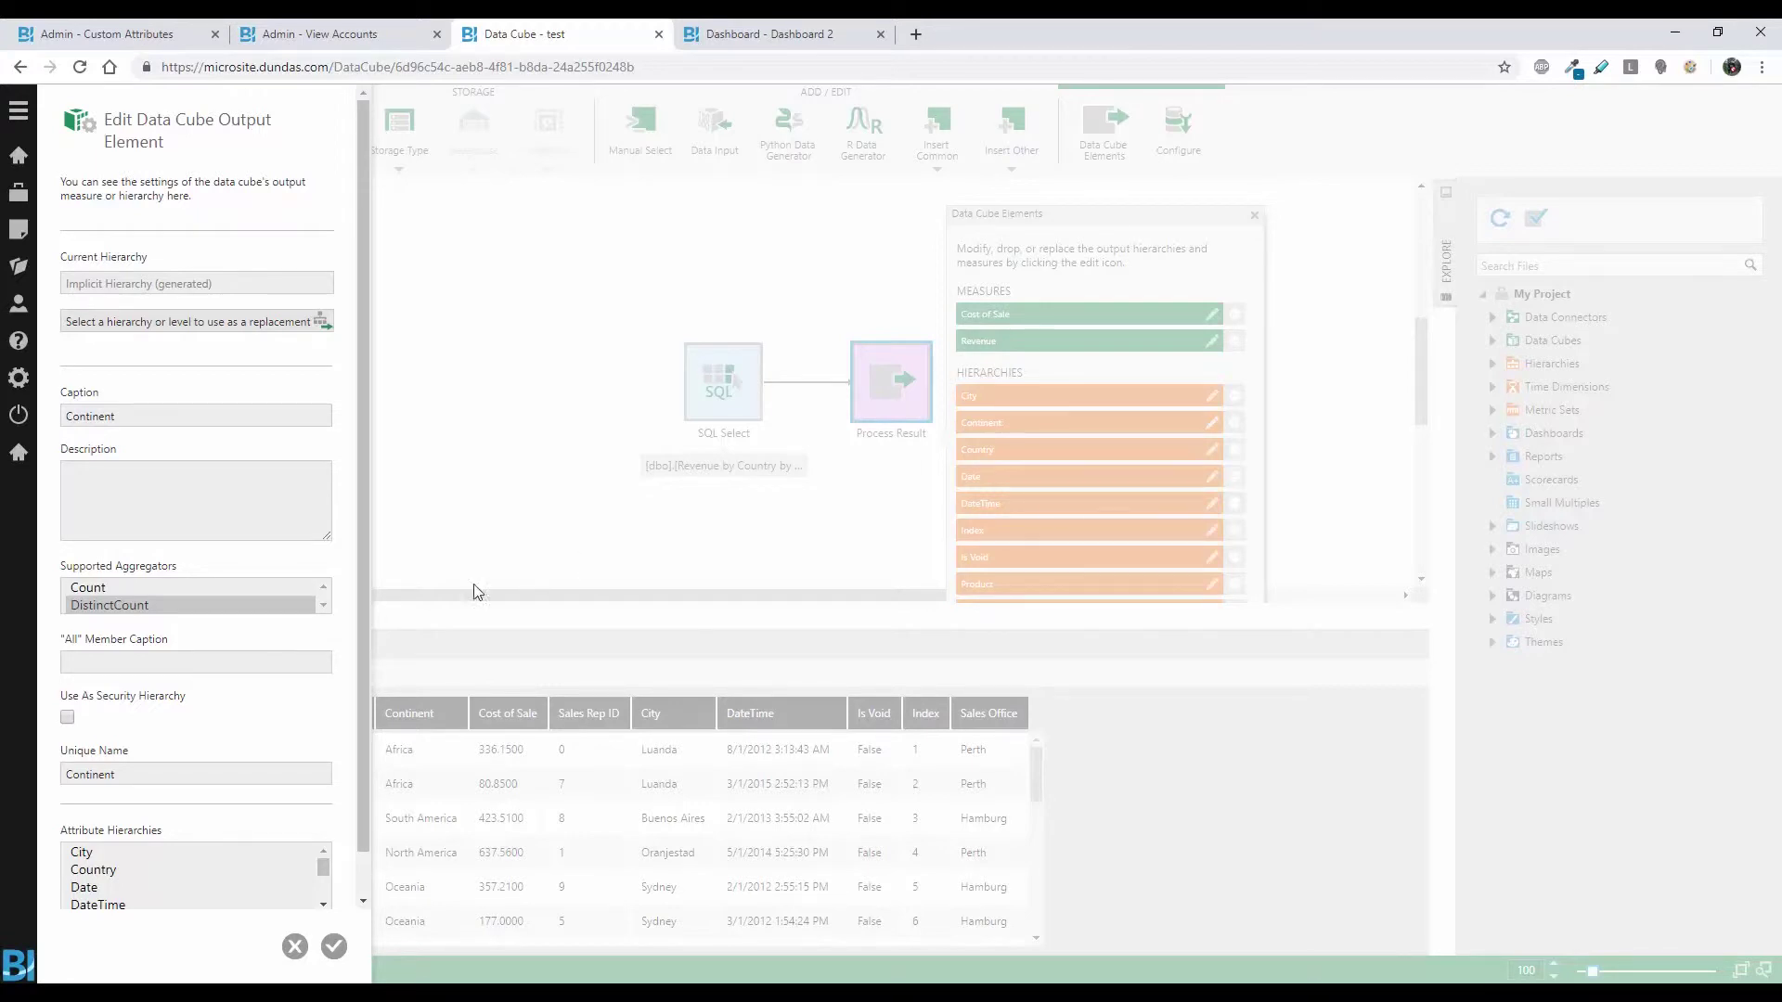
left_click(66, 716)
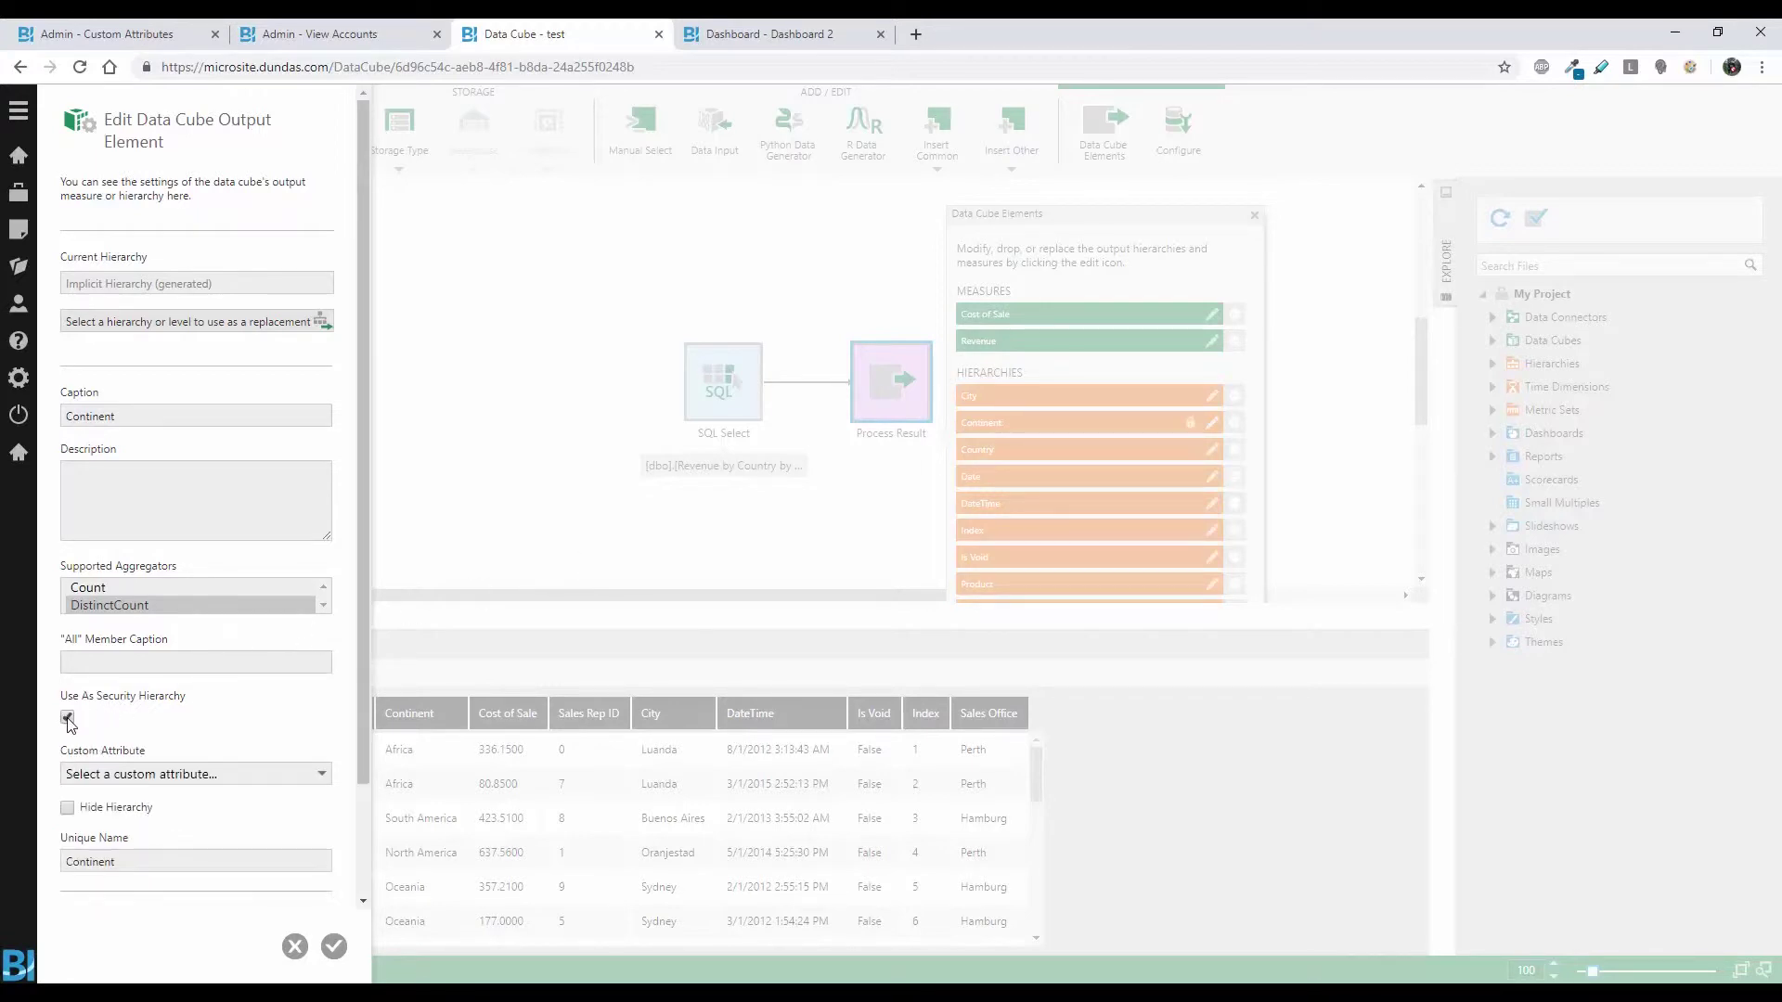
left_click(317, 778)
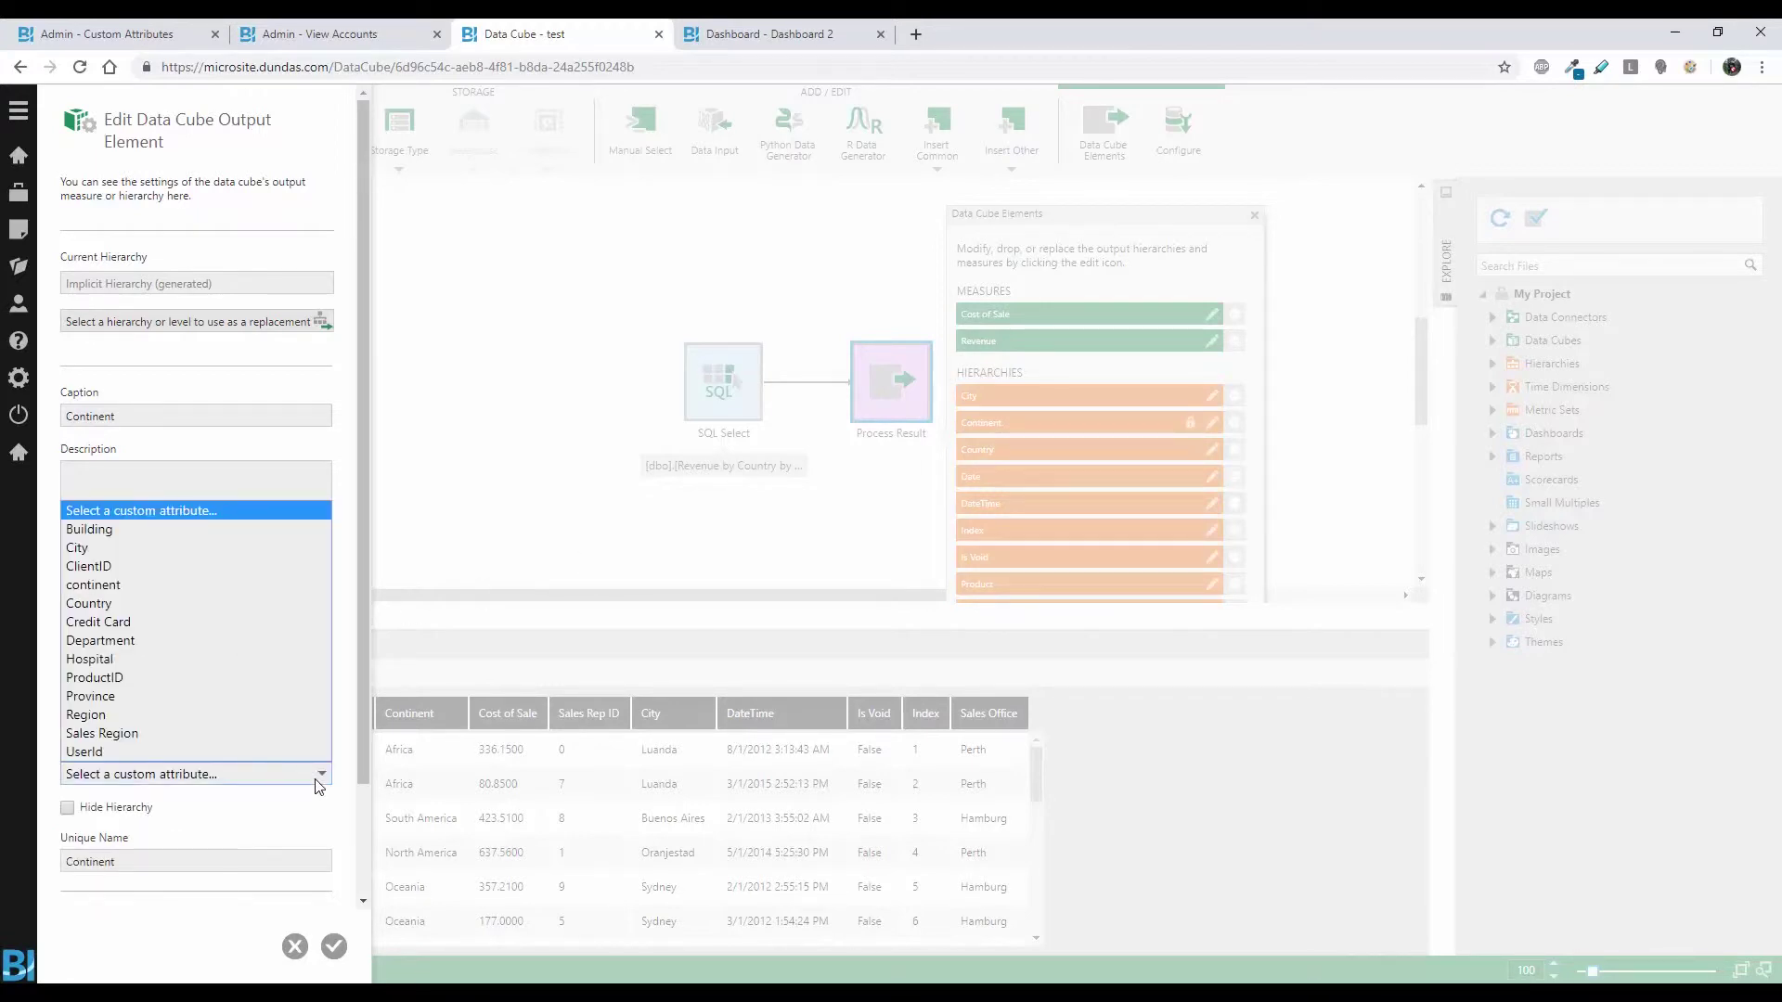
left_click(256, 585)
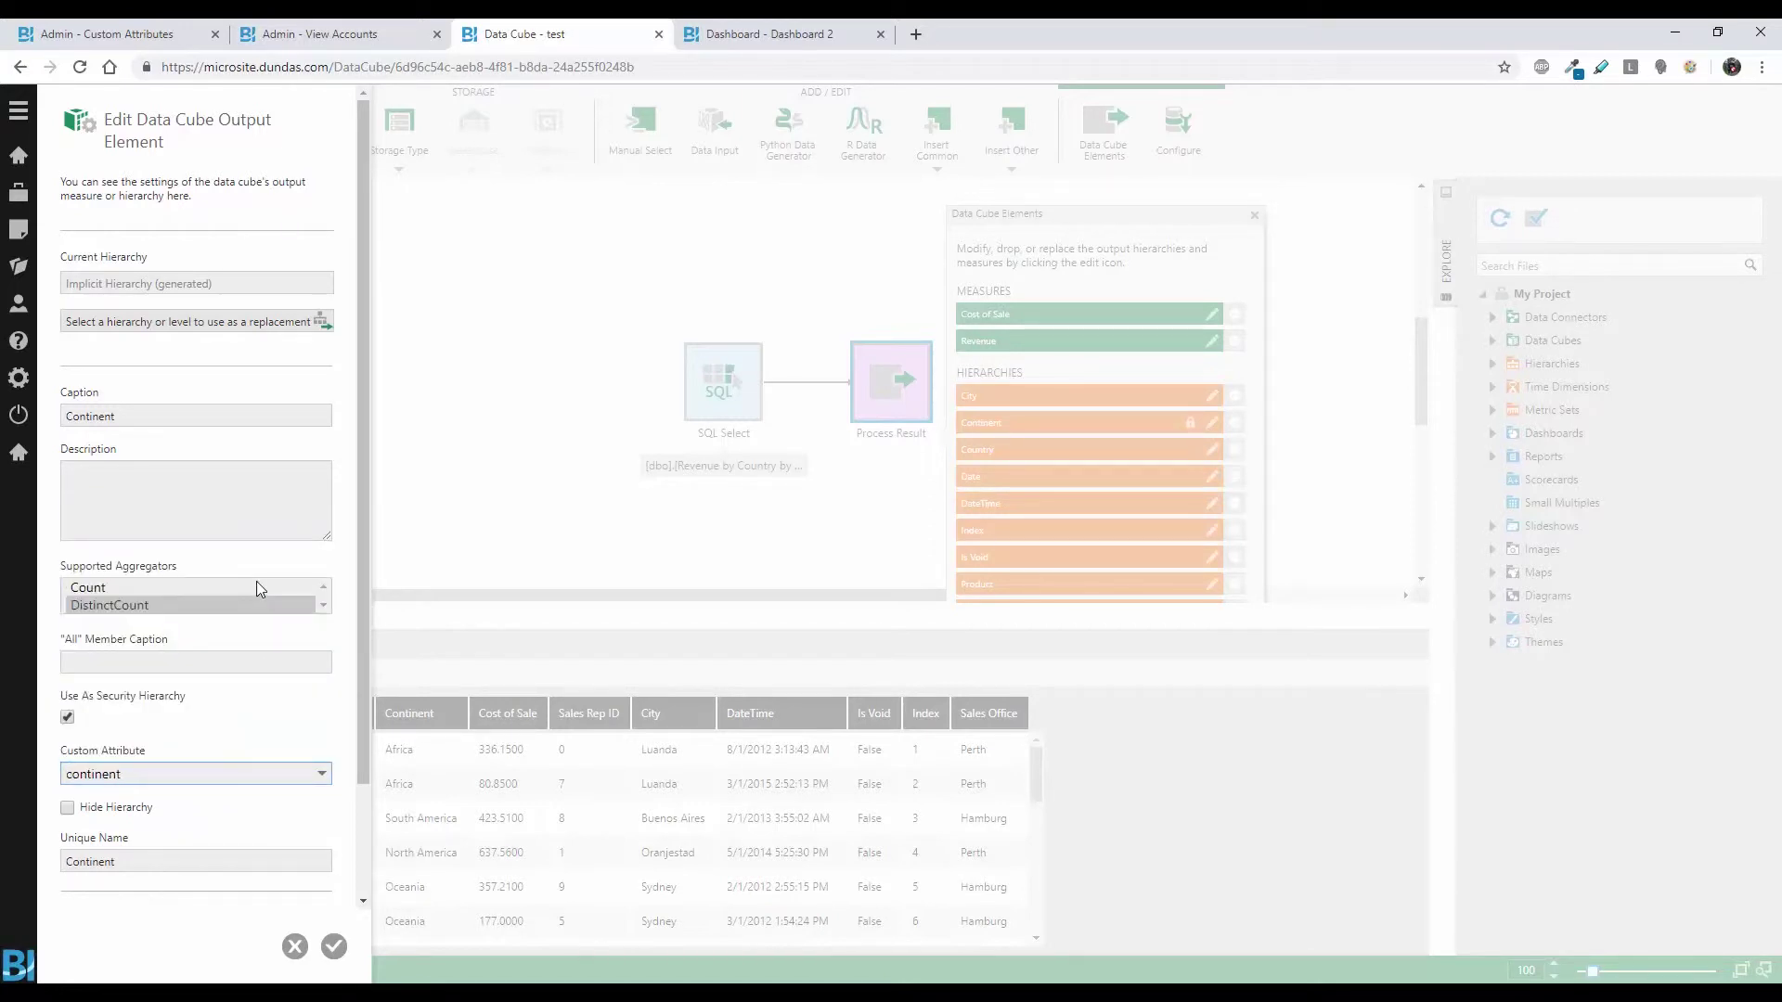
left_click(135, 813)
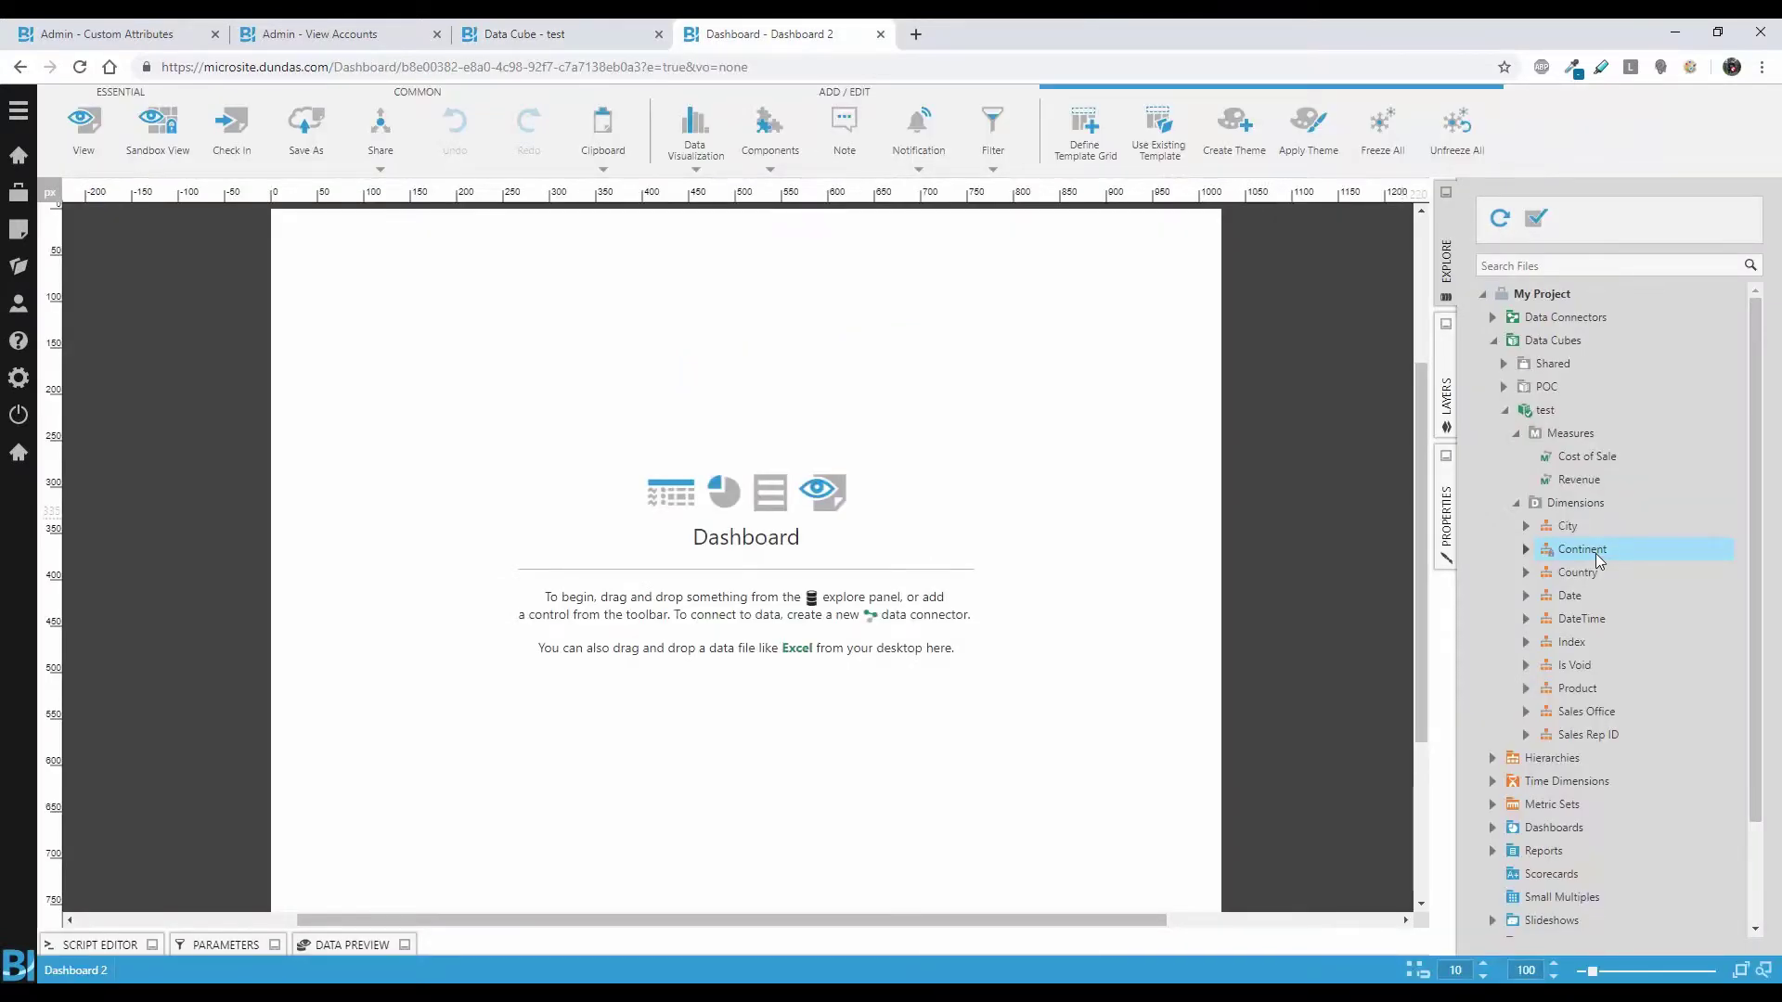
Build a Dashboard 2 table from the Continent dimension with City added to the rows.
left_click_drag(1595, 553, 638, 408)
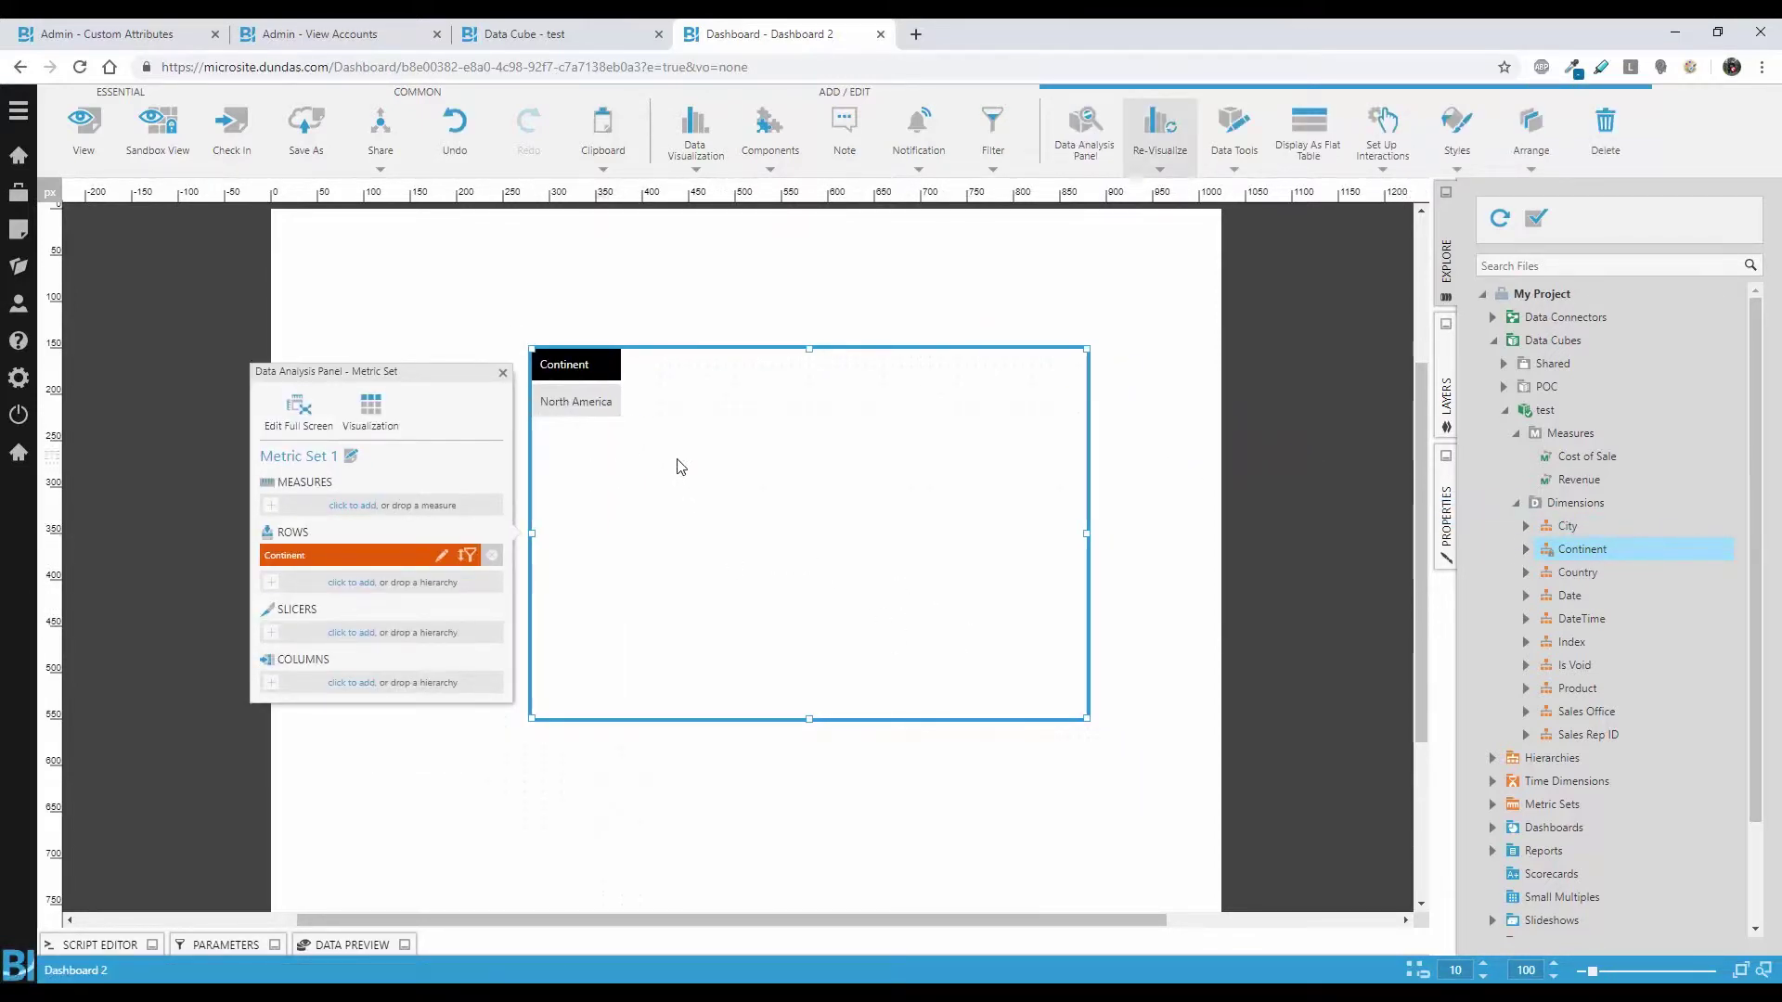
left_click_drag(1567, 525, 382, 588)
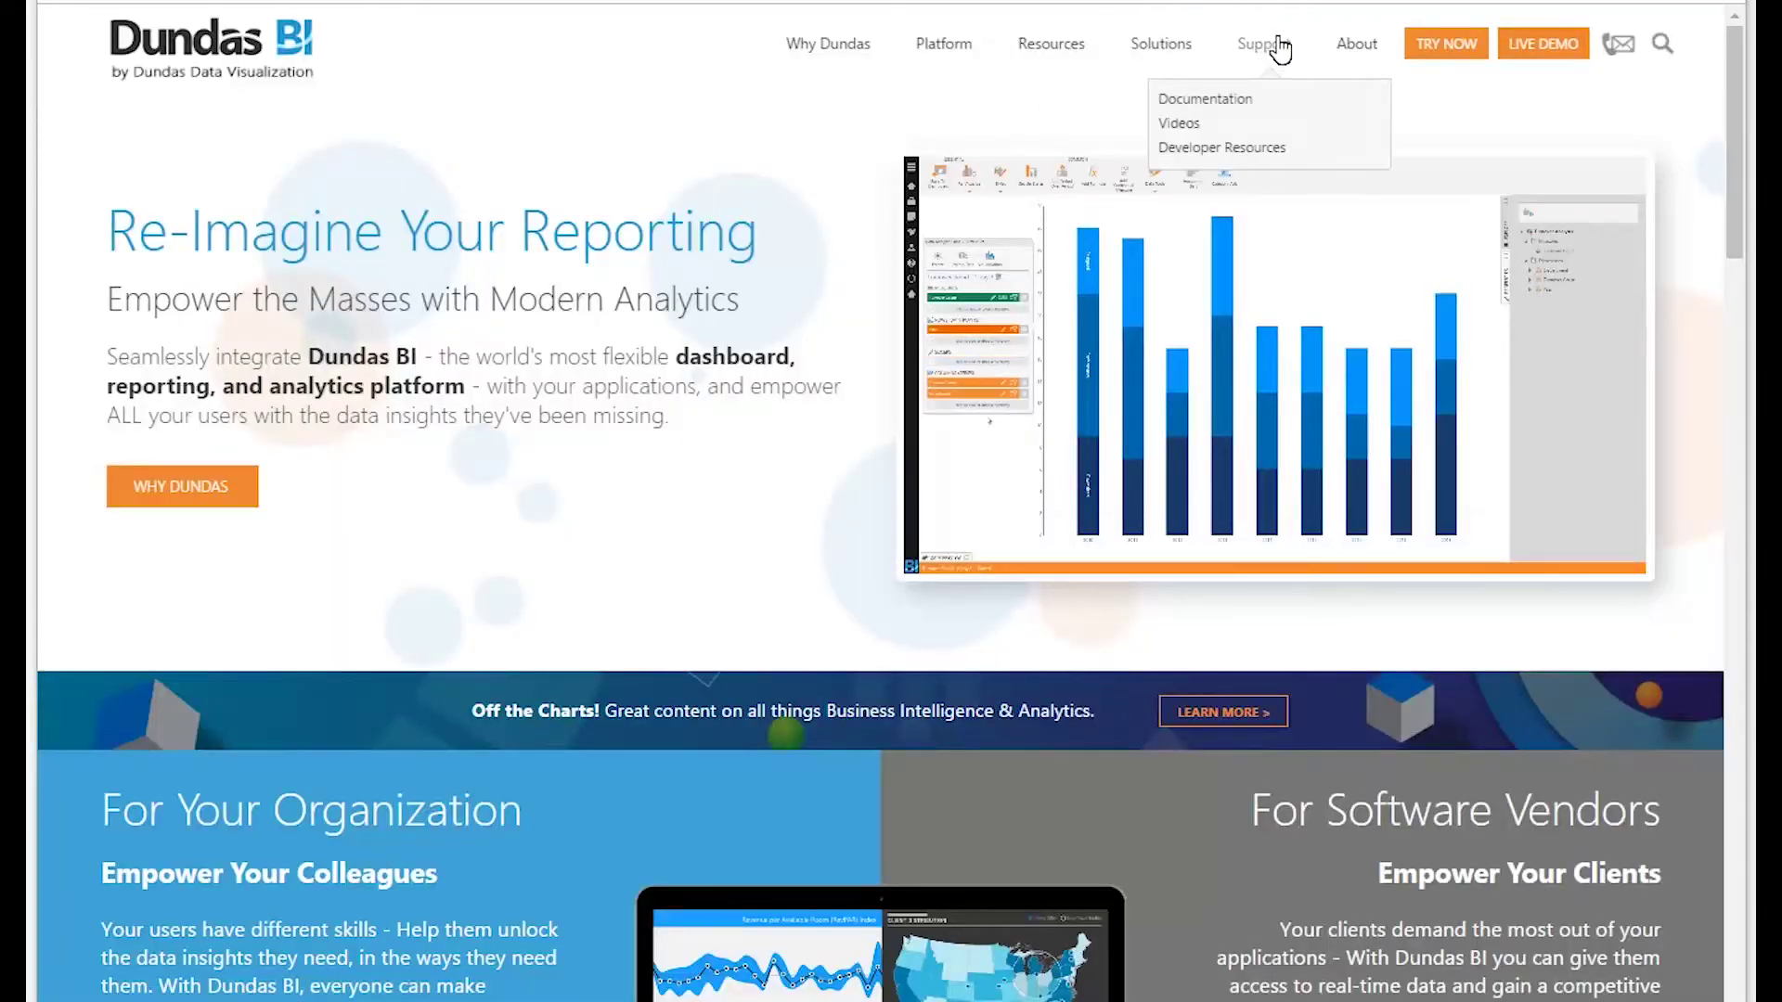
Search the Dundas BI support site for 'security' and open the article on filtering data by user.
left_click(1309, 92)
type("security")
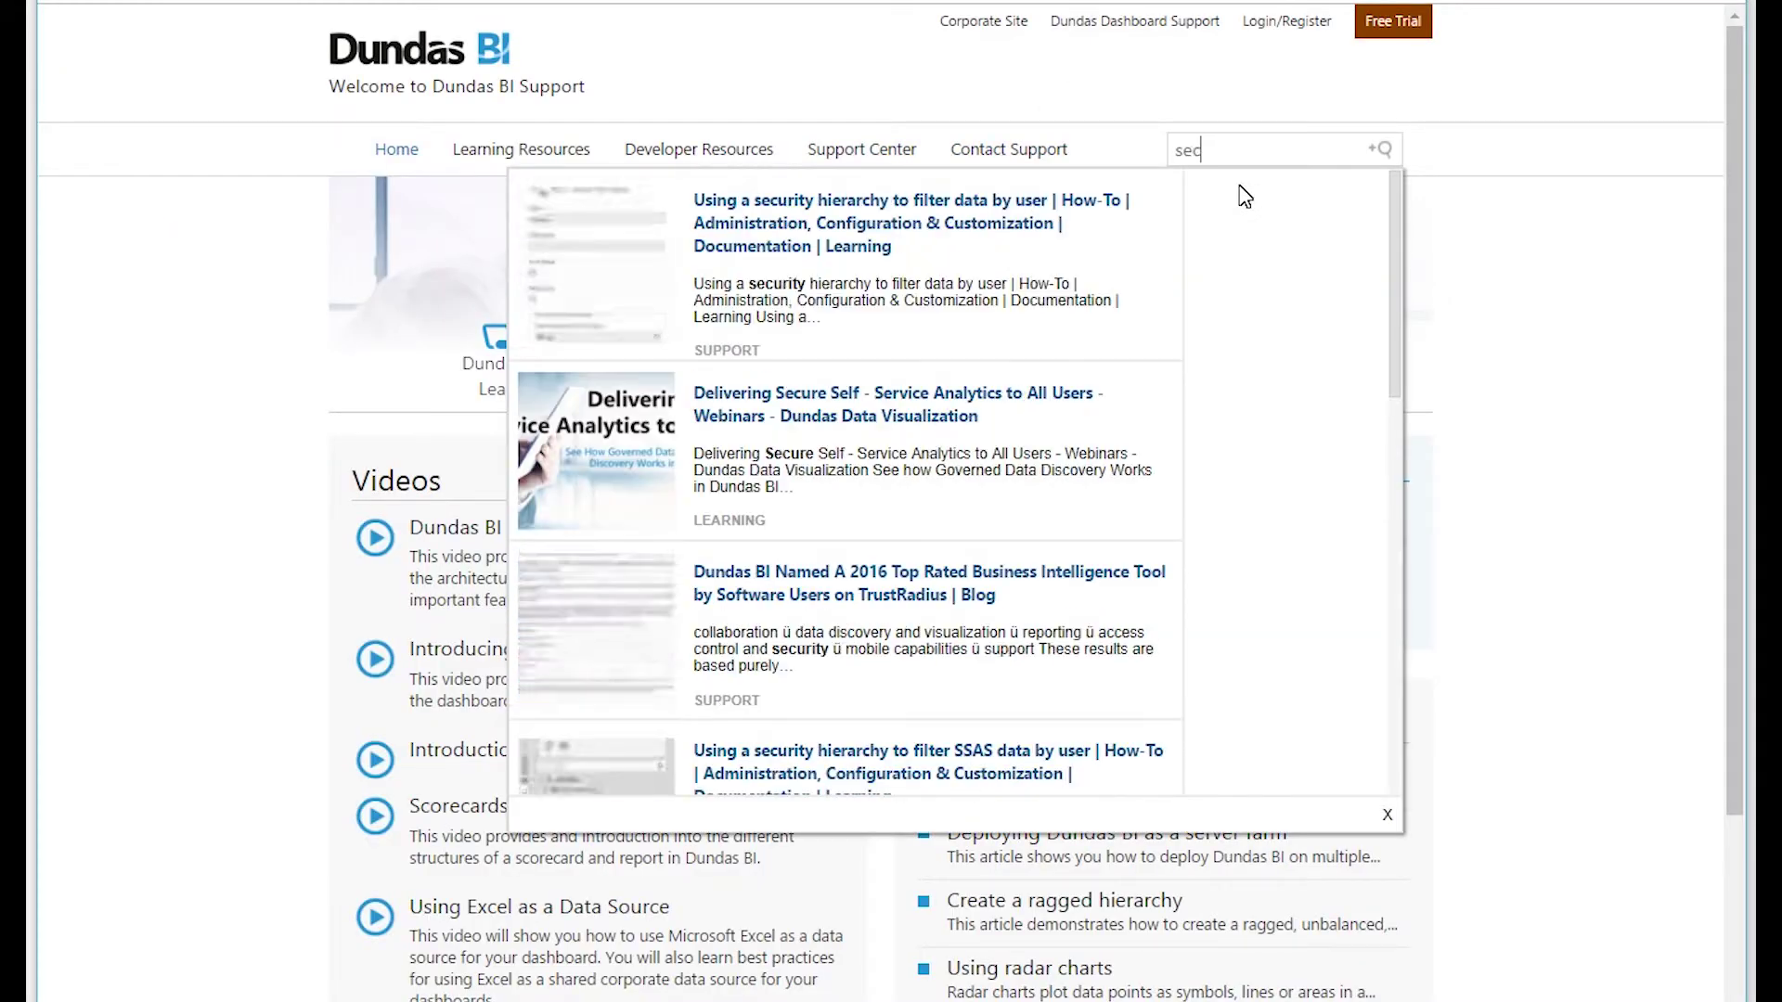
left_click(898, 234)
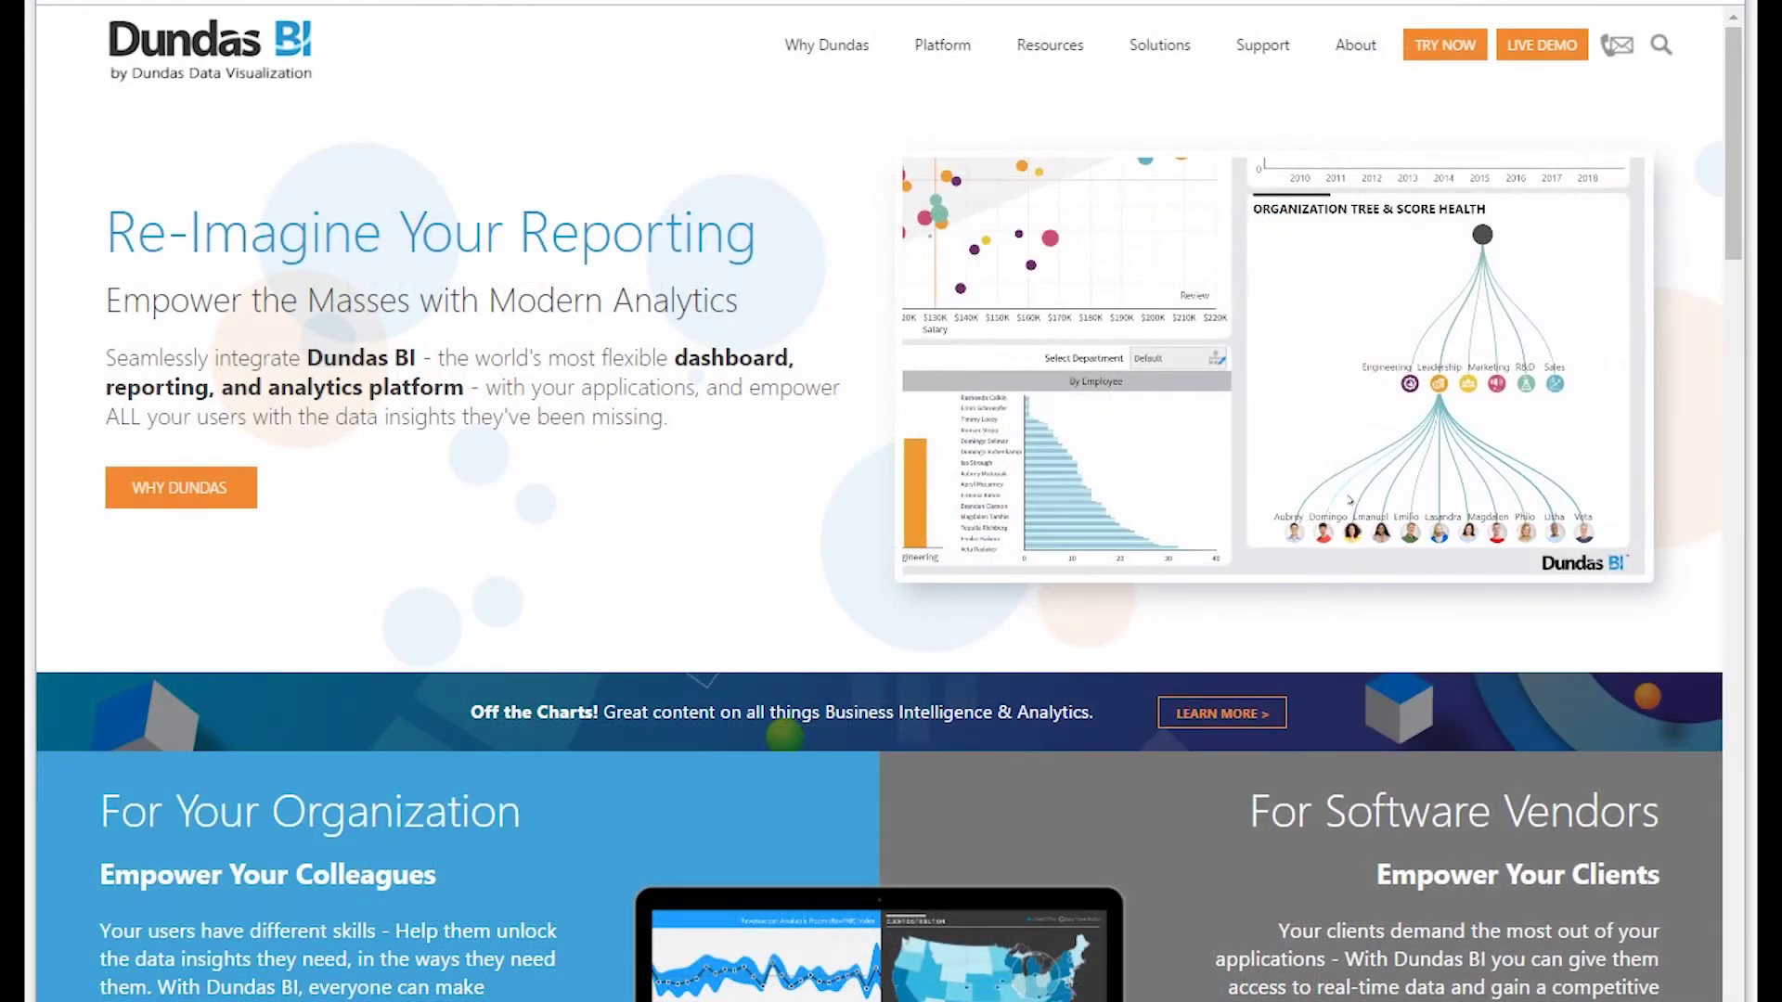
Open the Resources > Case Studies page and scroll through the listed customer stories.
mouse_move(1159, 61)
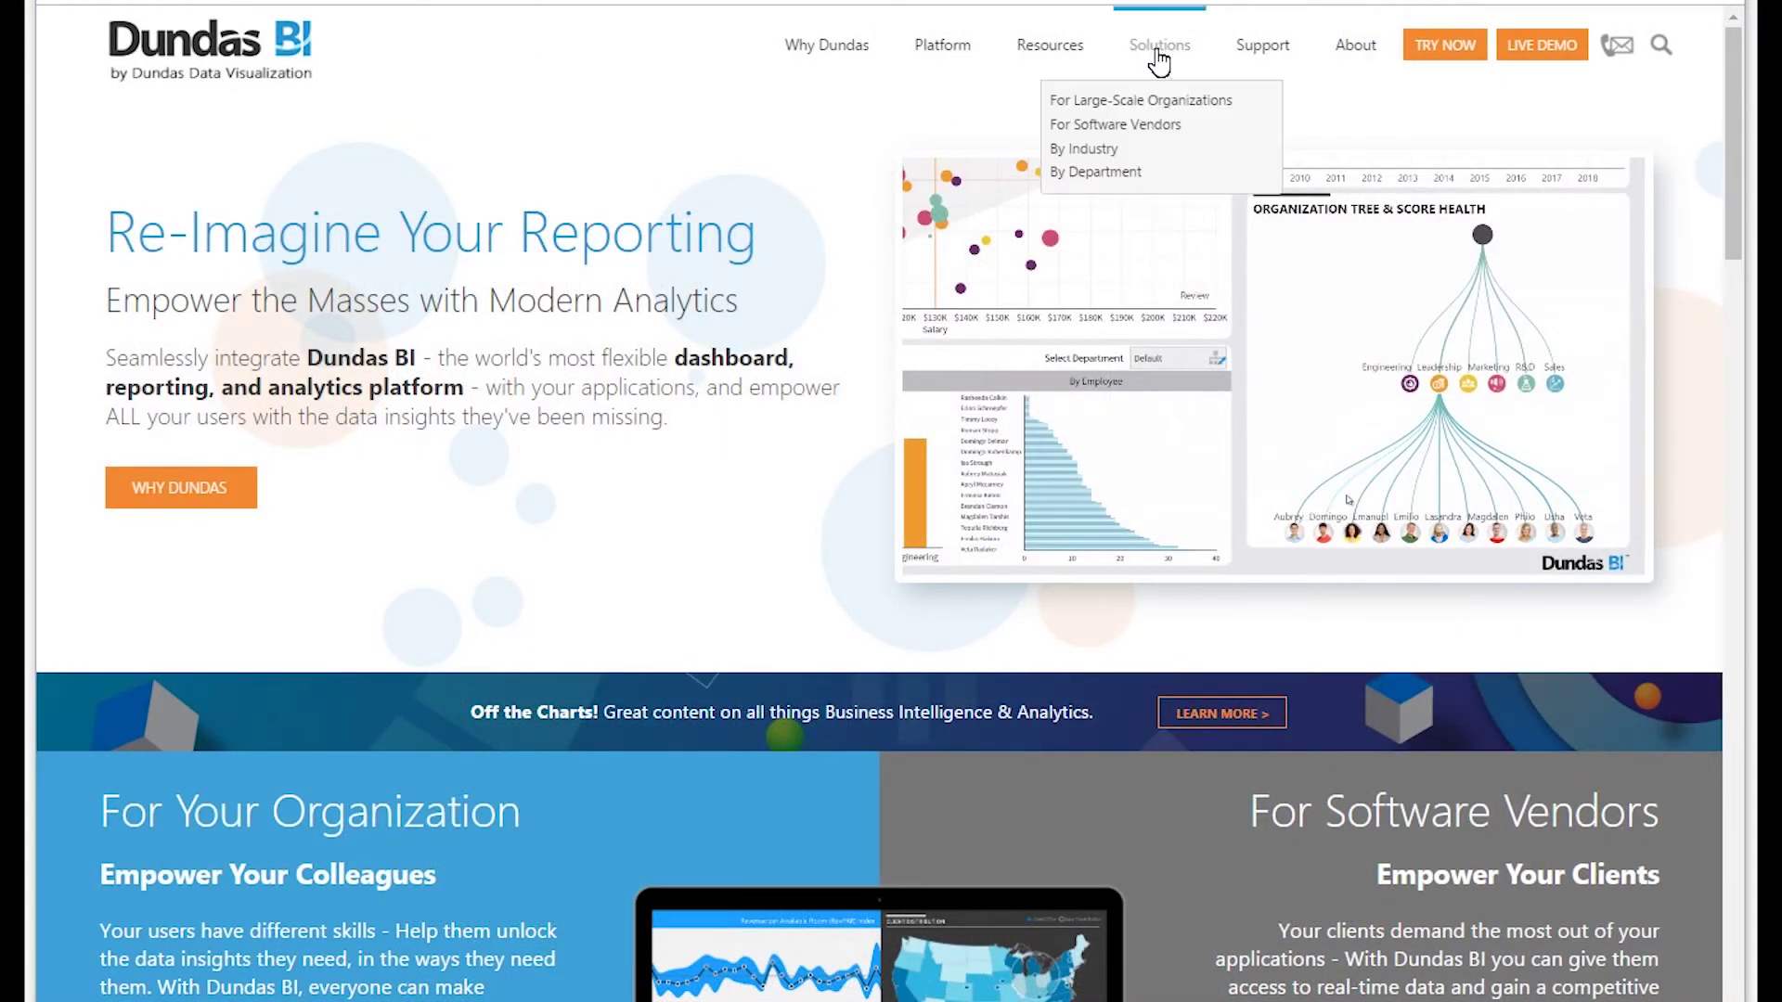
mouse_move(1048, 56)
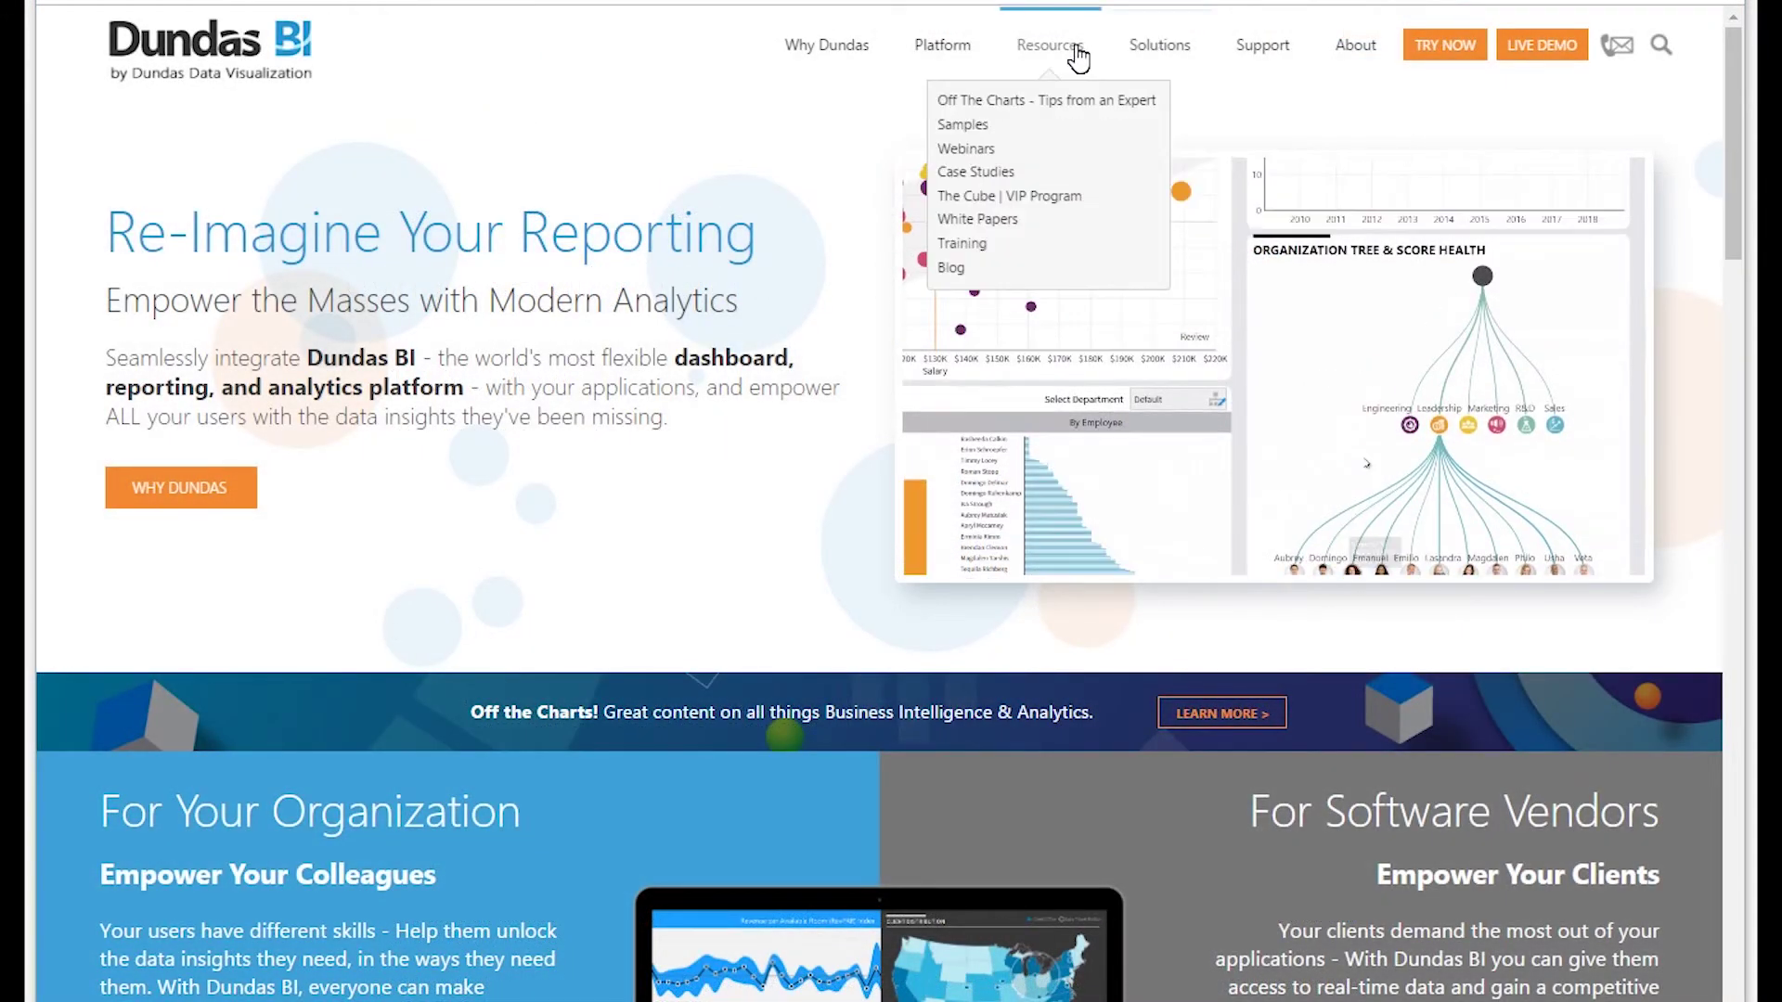
left_click(980, 174)
scroll(1589, 657, "down", 2)
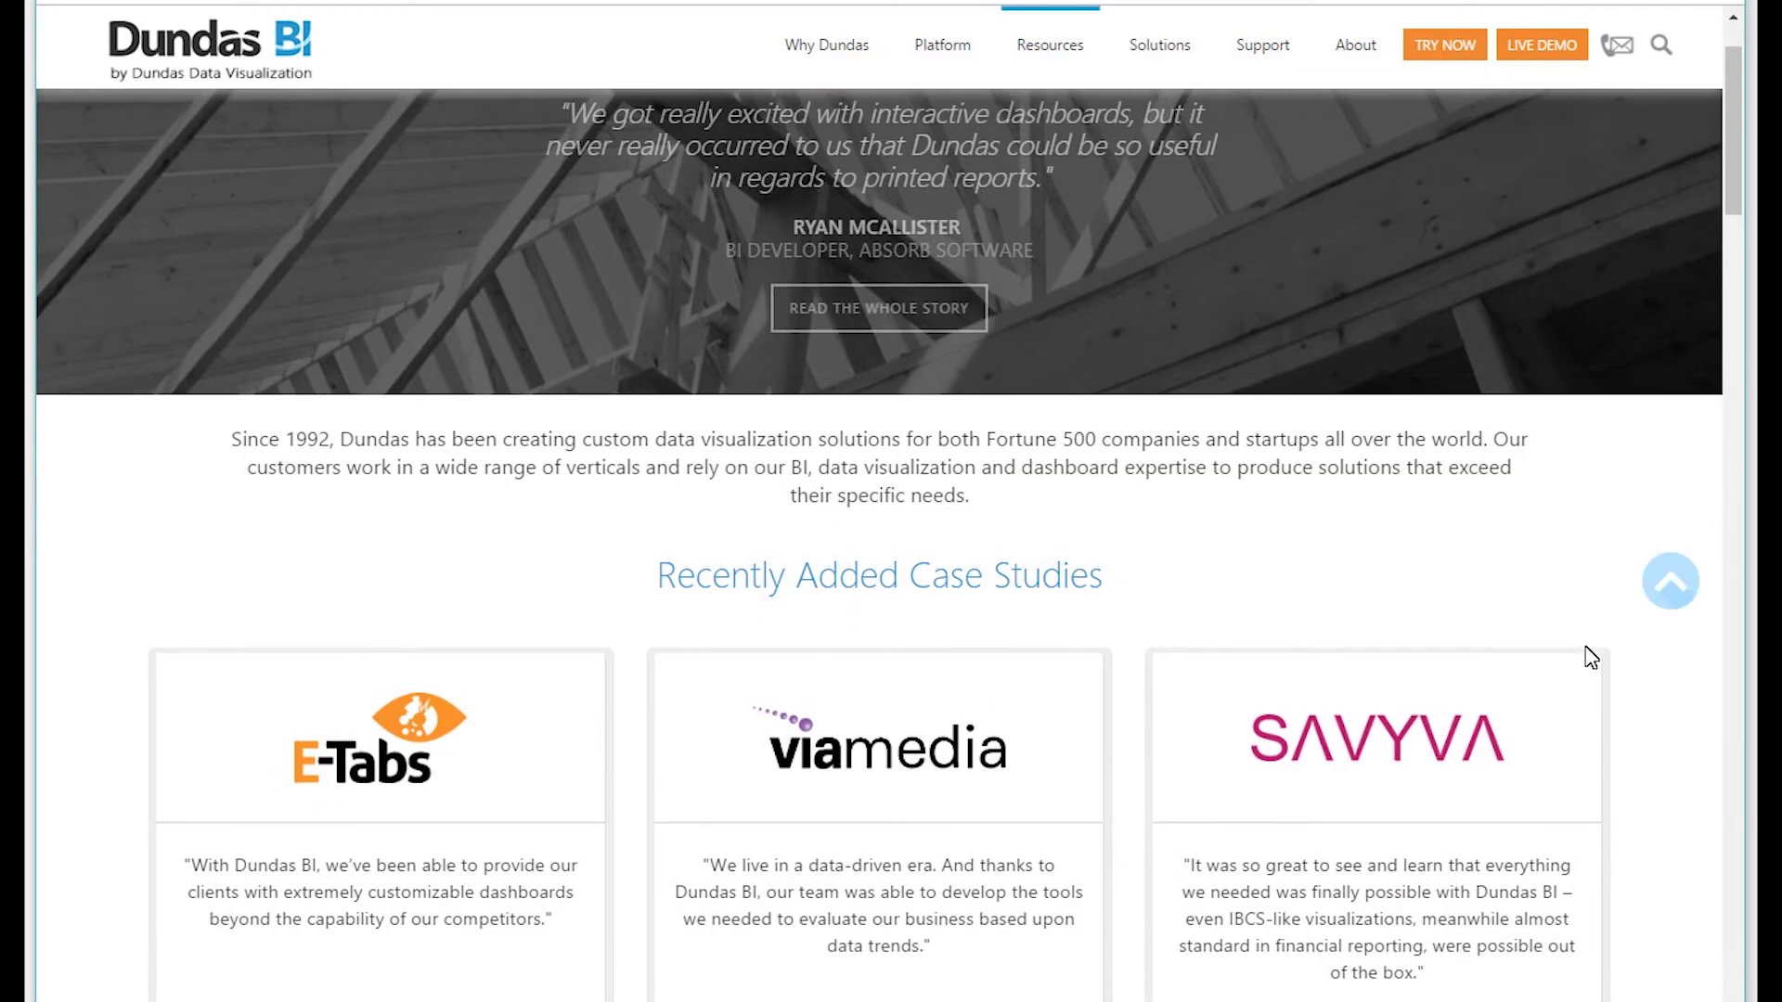
scroll(1589, 657, "down", 3)
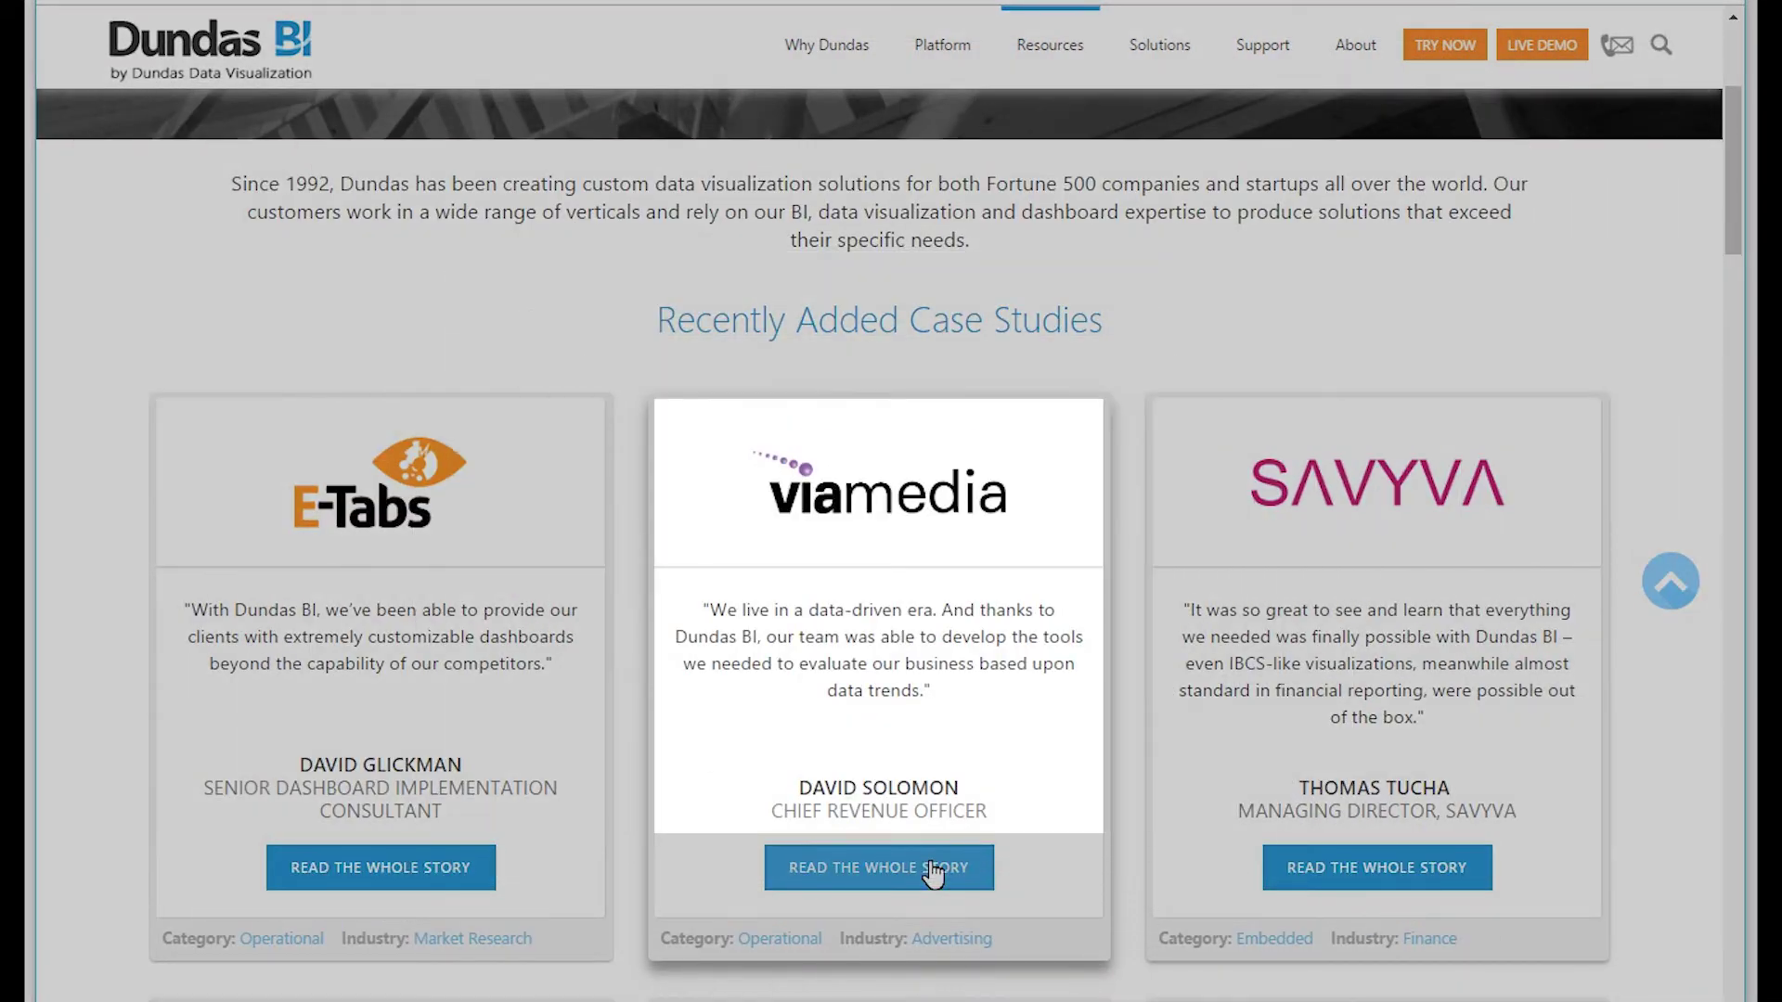